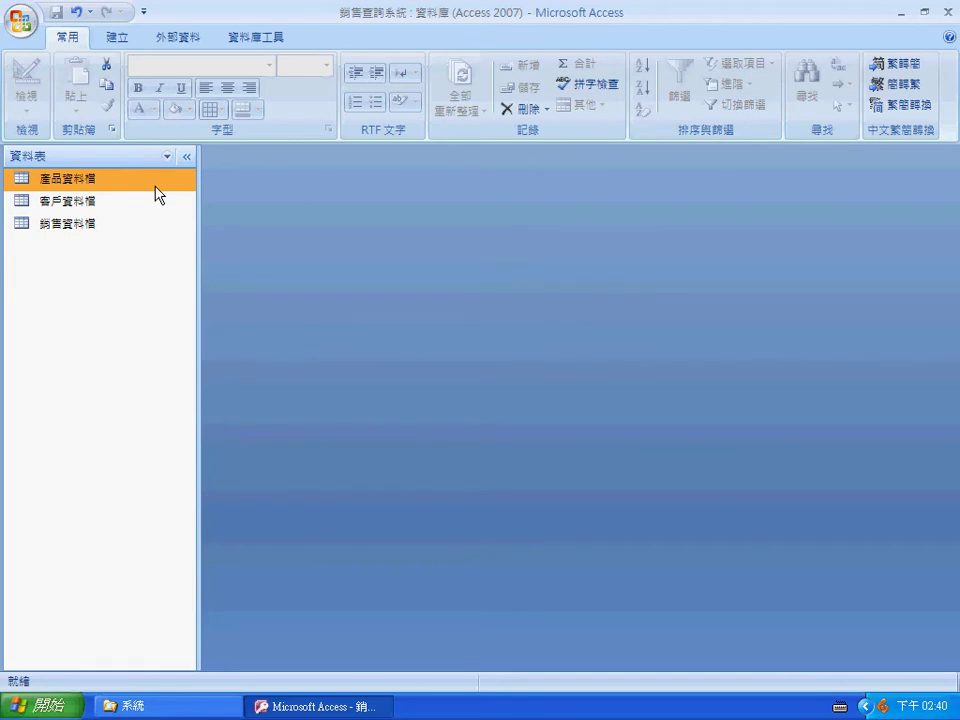
# Step: Create a new query in design view based on the 產品資料檔 table
pyautogui.click(120, 42)
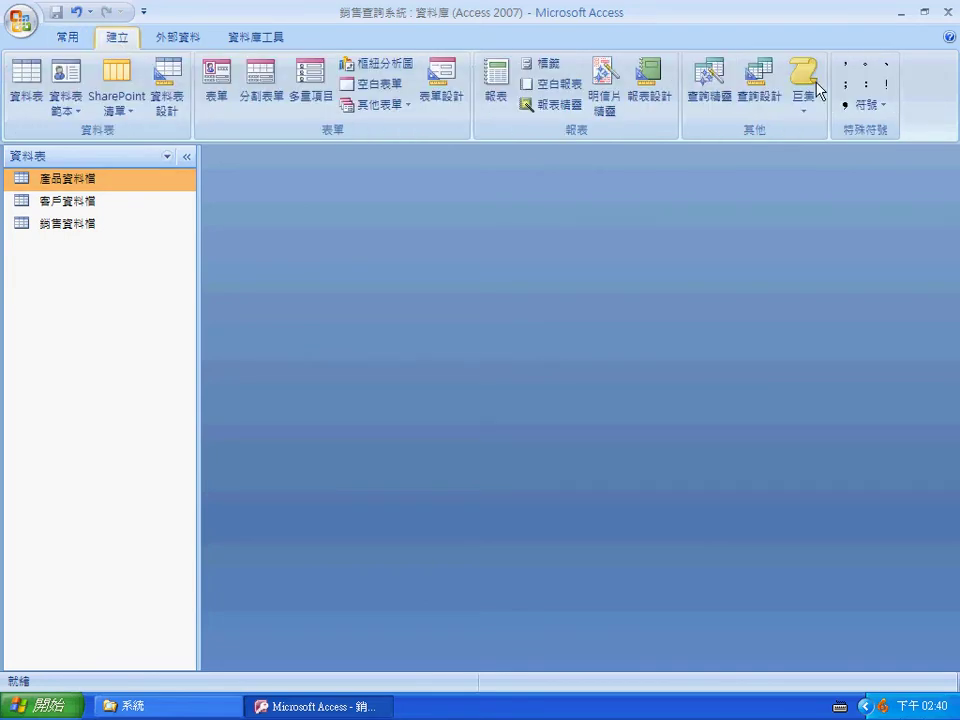
pyautogui.click(766, 104)
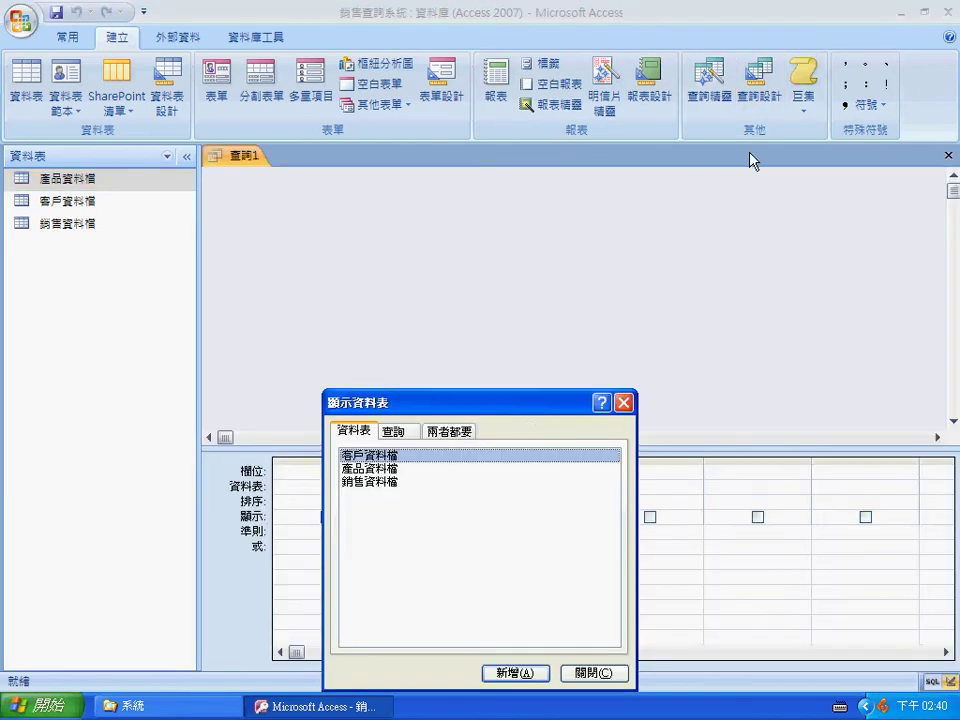
pyautogui.moveTo(533, 275); pyautogui.dragTo(533, 220)
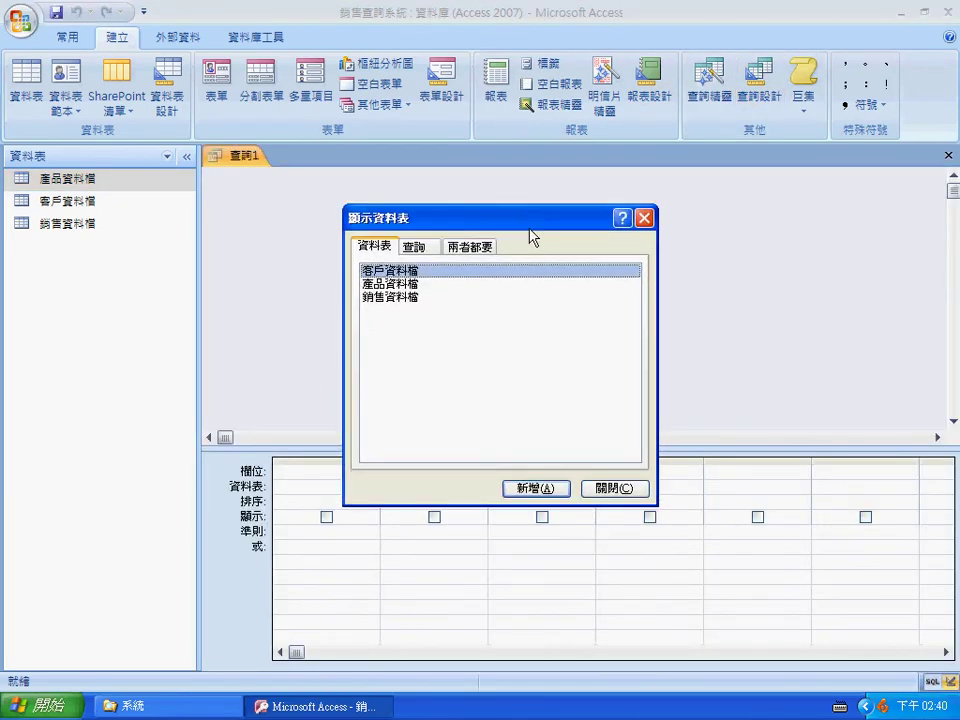
pyautogui.click(400, 284)
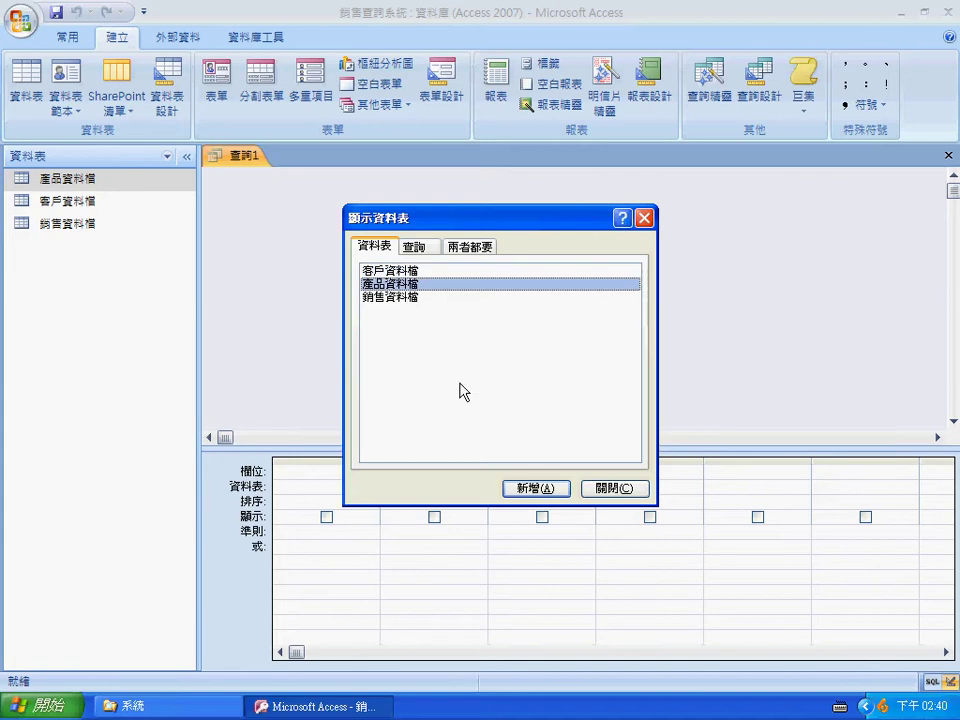
pyautogui.click(536, 489)
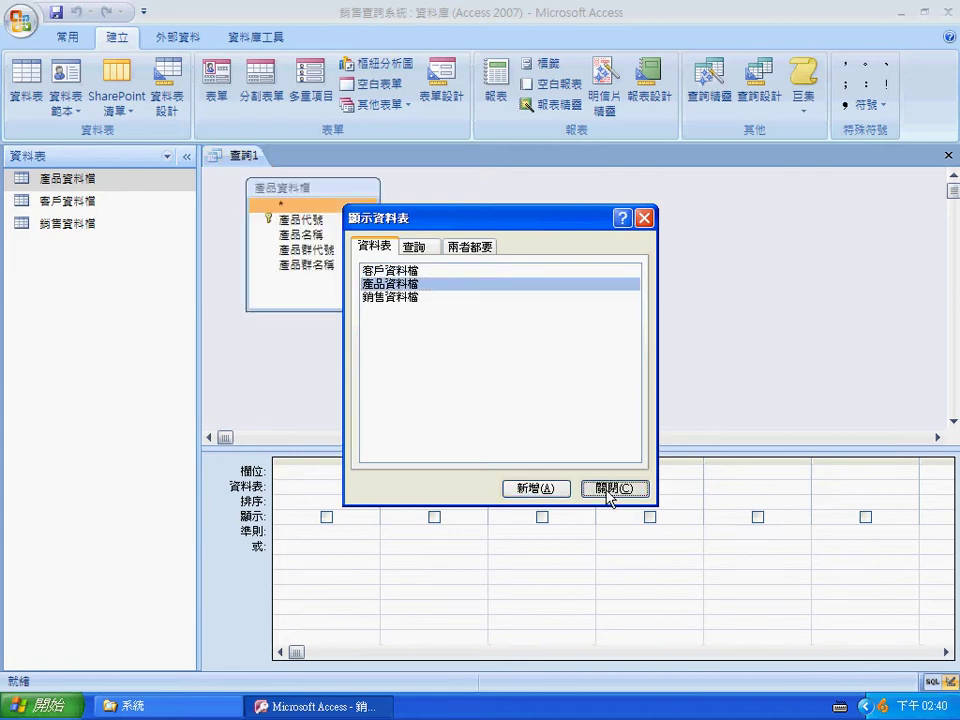
pyautogui.click(612, 489)
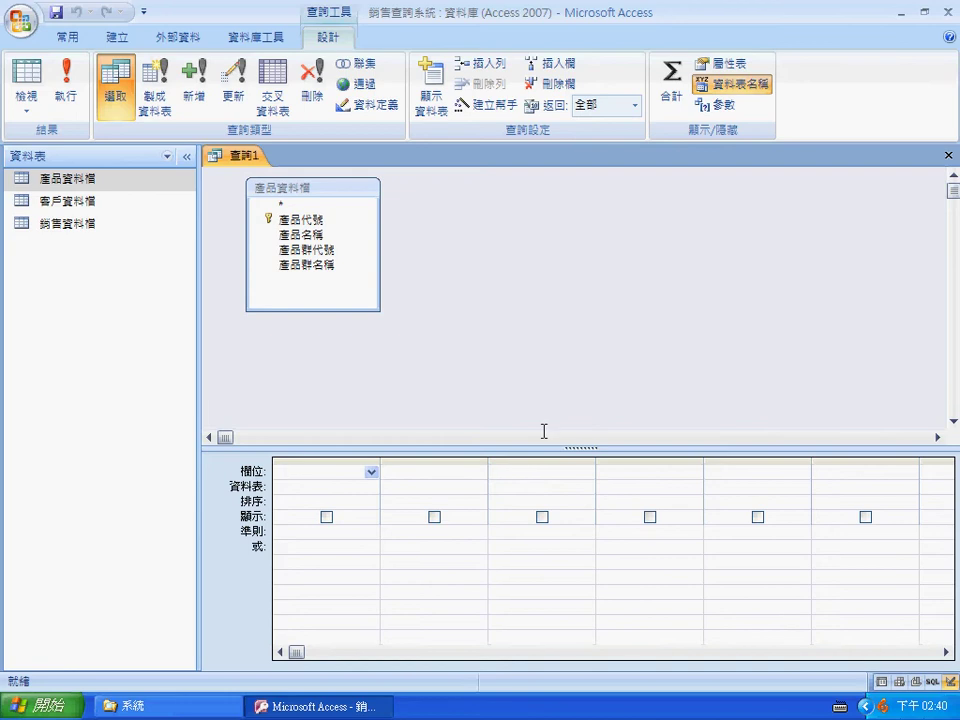
# Step: Make it a delete query with the fields 產品代號 through 產品群名稱 and preview the affected records in datasheet view
pyautogui.click(312, 100)
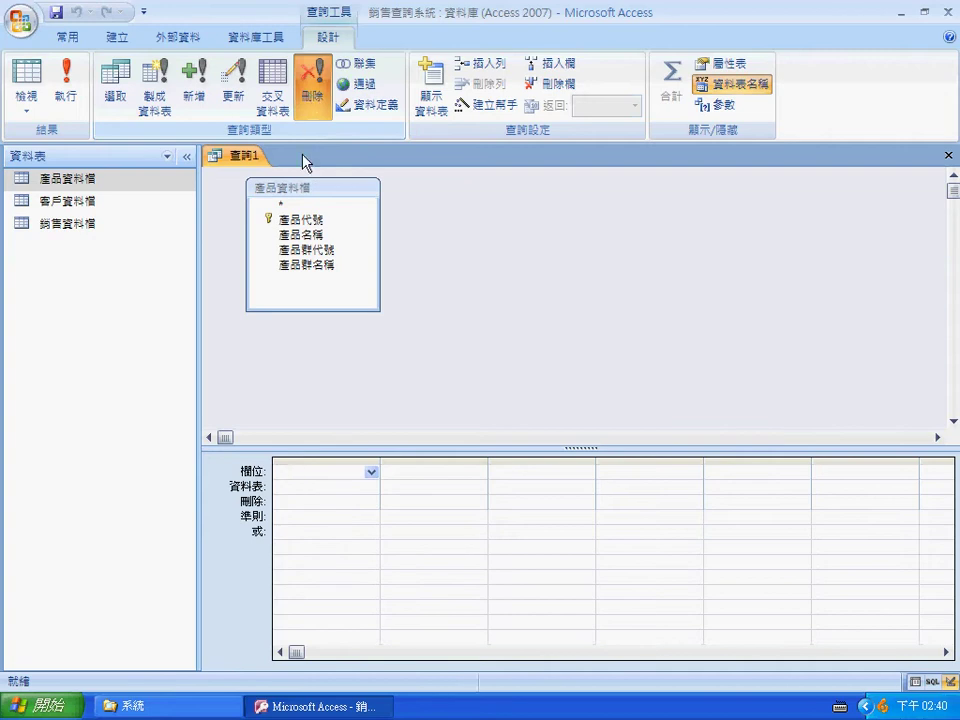
pyautogui.moveTo(300, 219); pyautogui.dragTo(320, 482)
pyautogui.keyDown('shift'); pyautogui.click(306, 264); pyautogui.keyUp('shift')
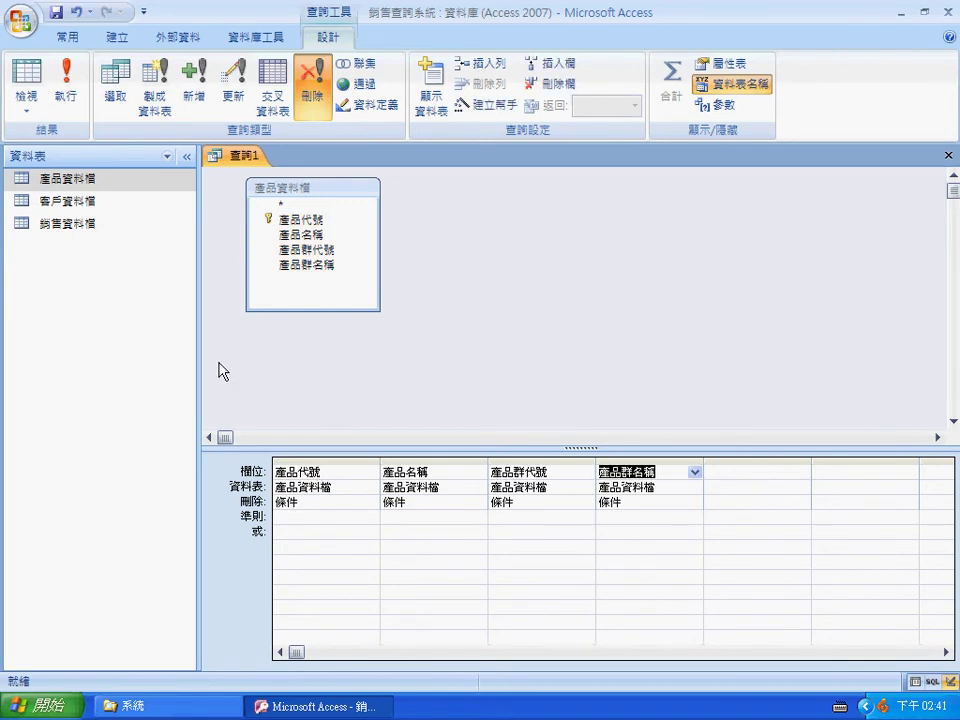
pyautogui.click(30, 76)
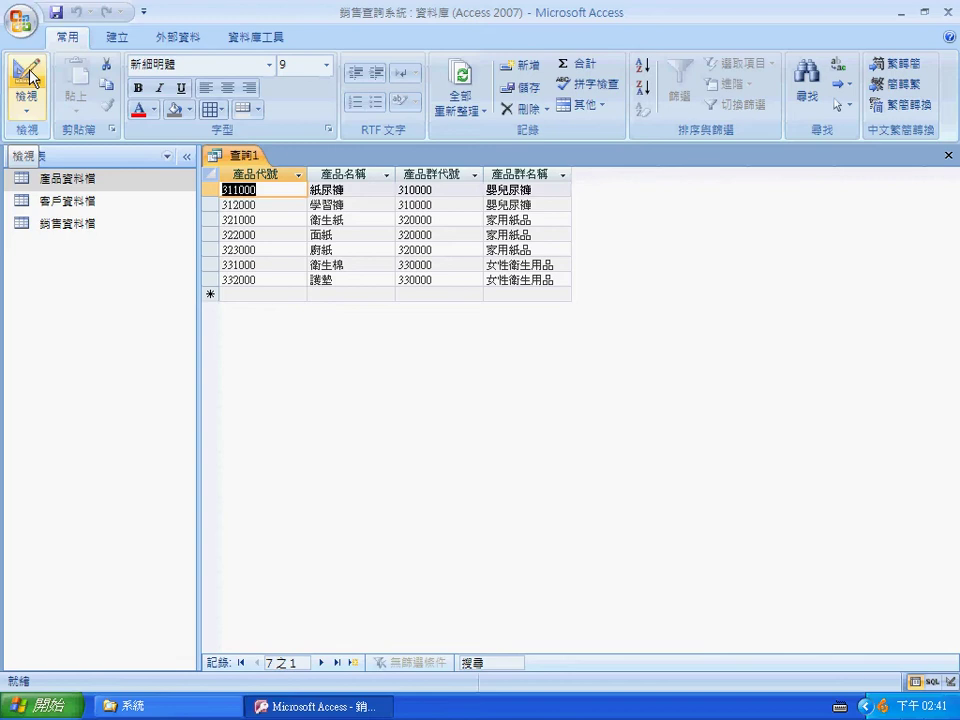
# Step: Save the query under the name 刪除產品資料檔
pyautogui.click(55, 15)
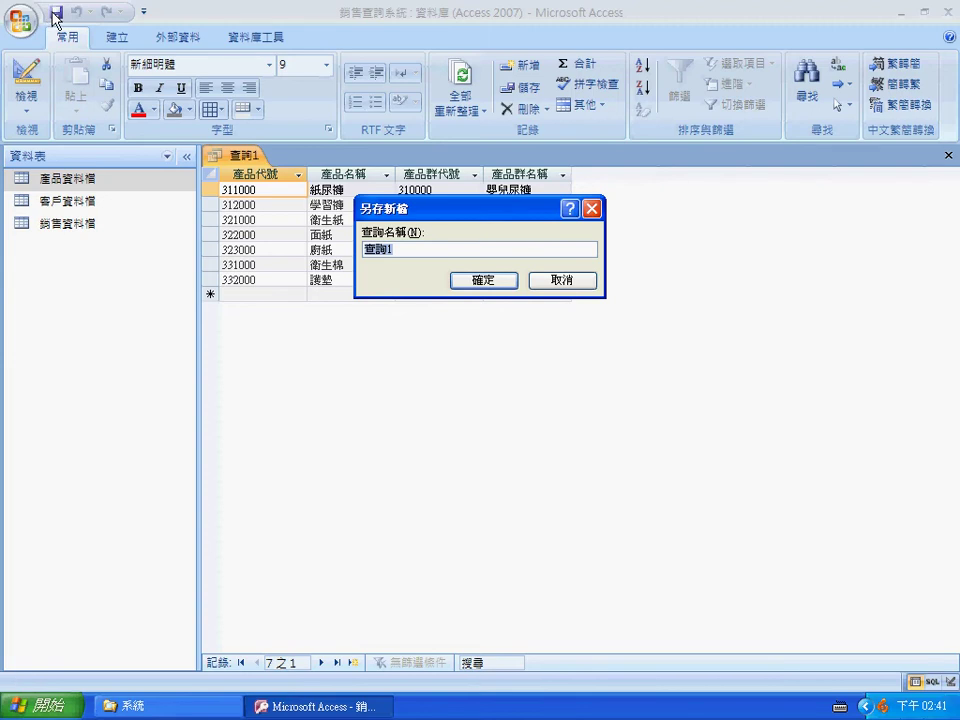
pyautogui.hotkey('ctrl', 'space')
pyautogui.write('g0')
pyautogui.press('space')
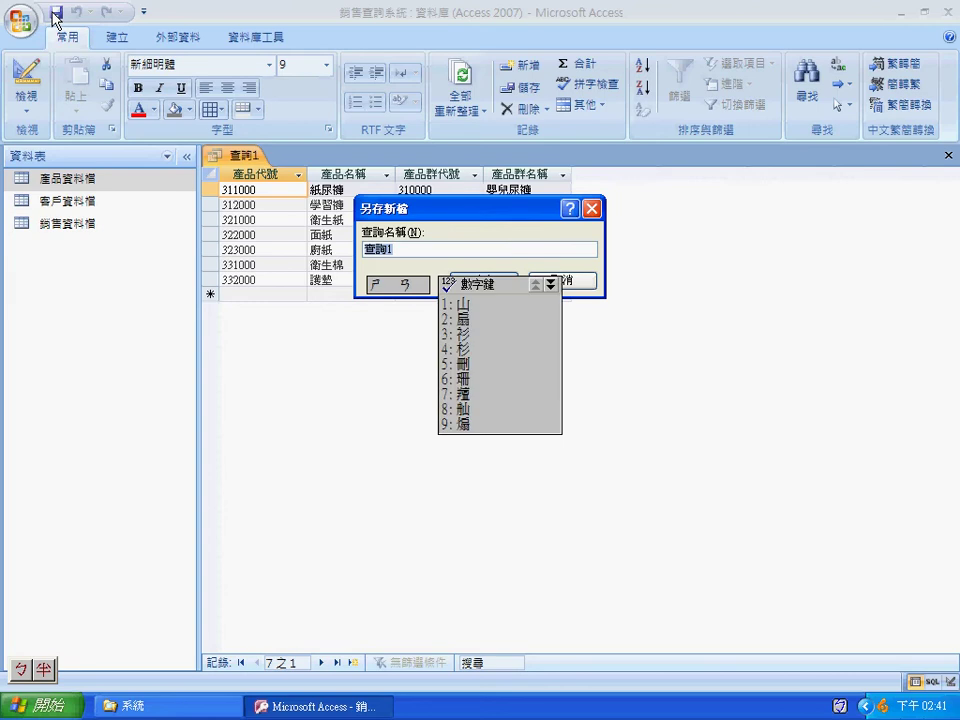
pyautogui.write('5tj6t03')
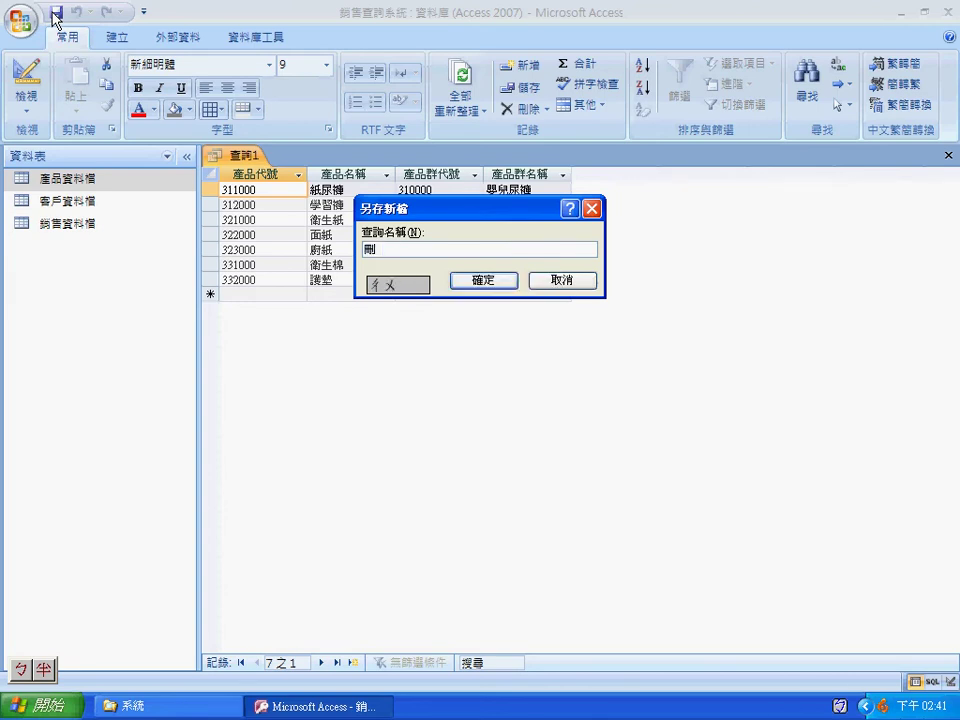
pyautogui.write('qup3y x')
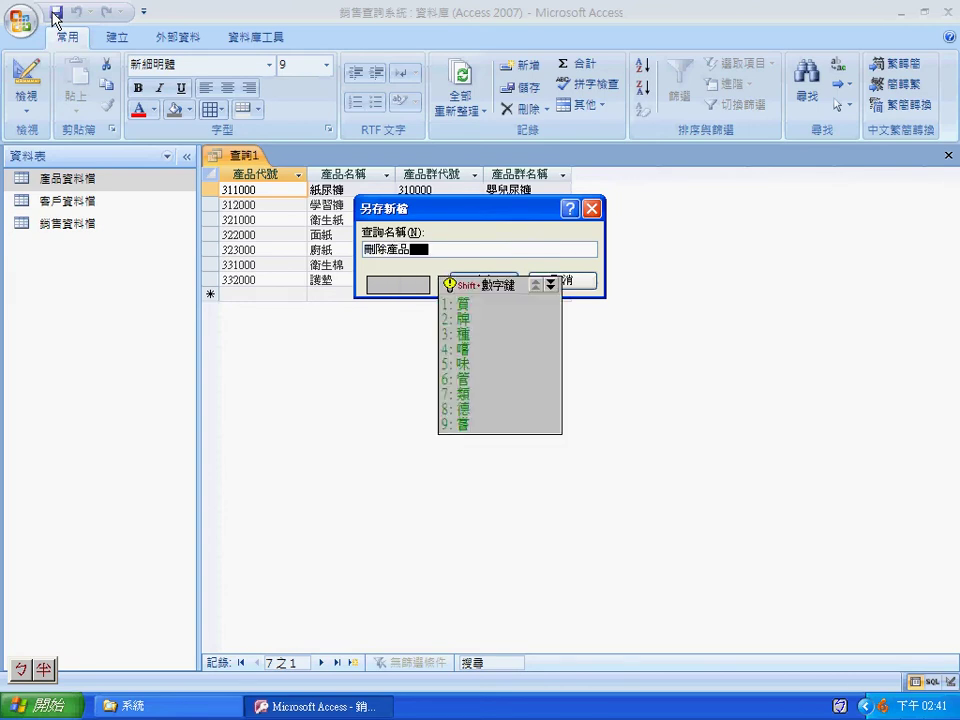
pyautogui.write('ul42;3')
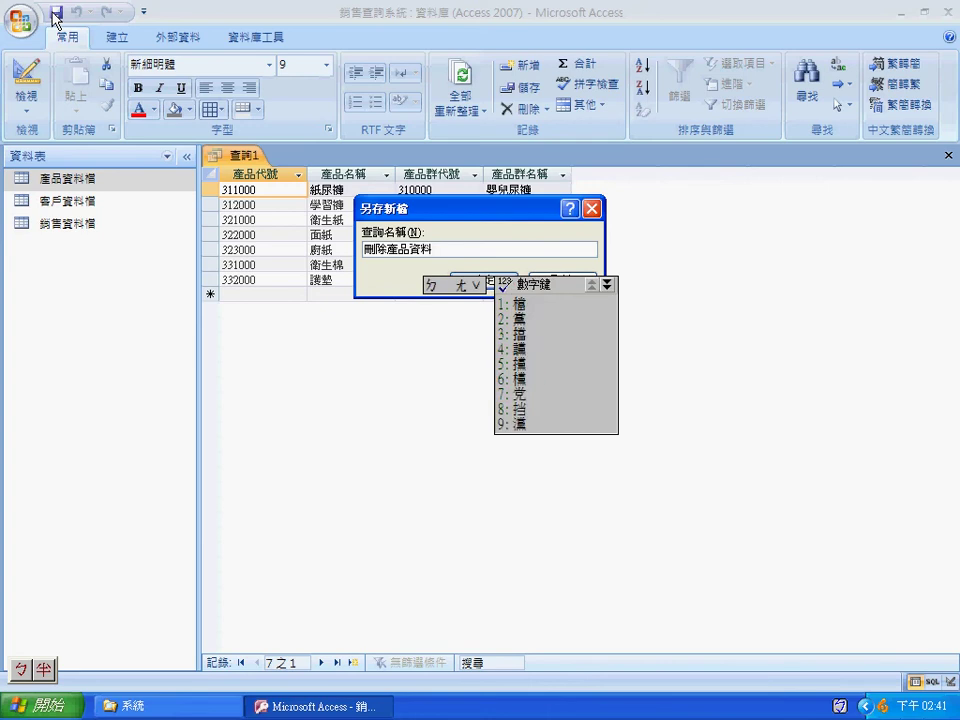
pyautogui.write('1')
pyautogui.hotkey('ctrl', 'space')
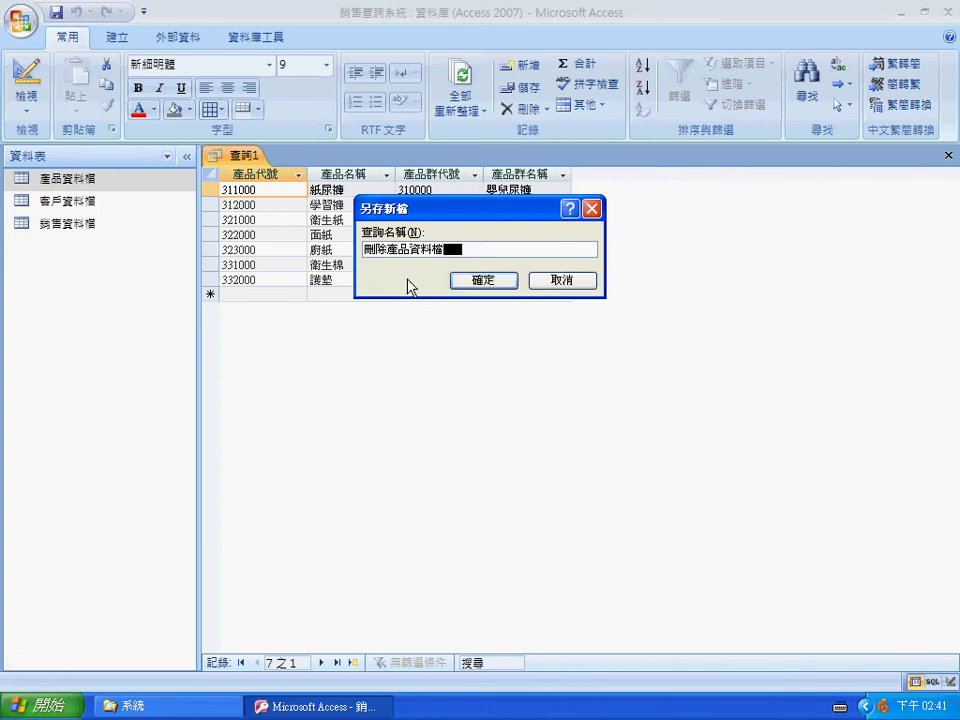
pyautogui.click(483, 280)
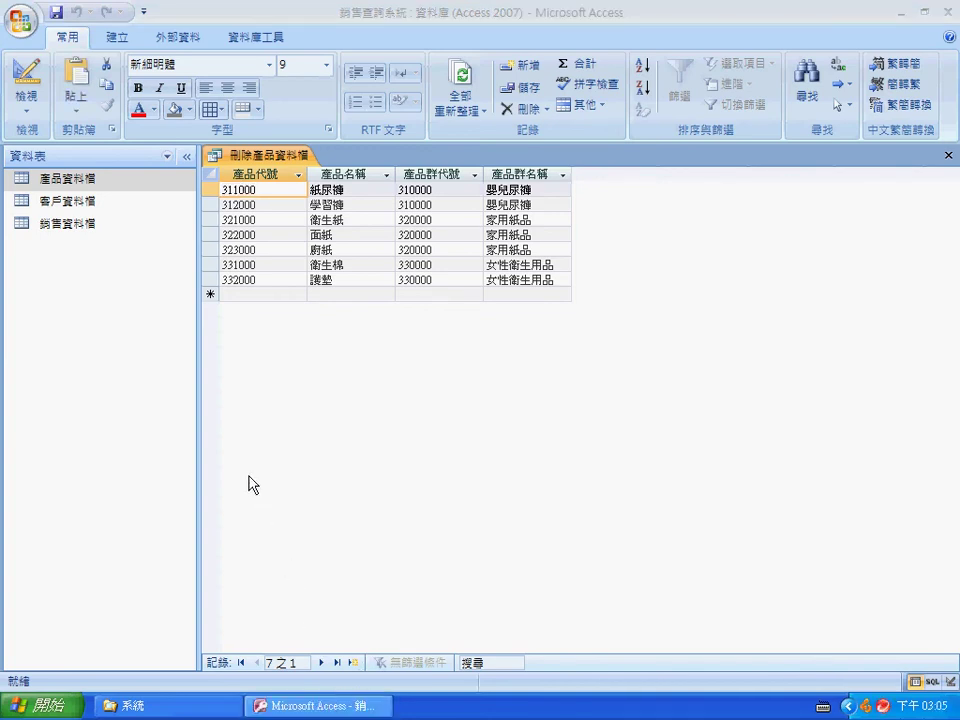
# Step: Create a new macro and choose OpenQuery as its first action
pyautogui.click(115, 40)
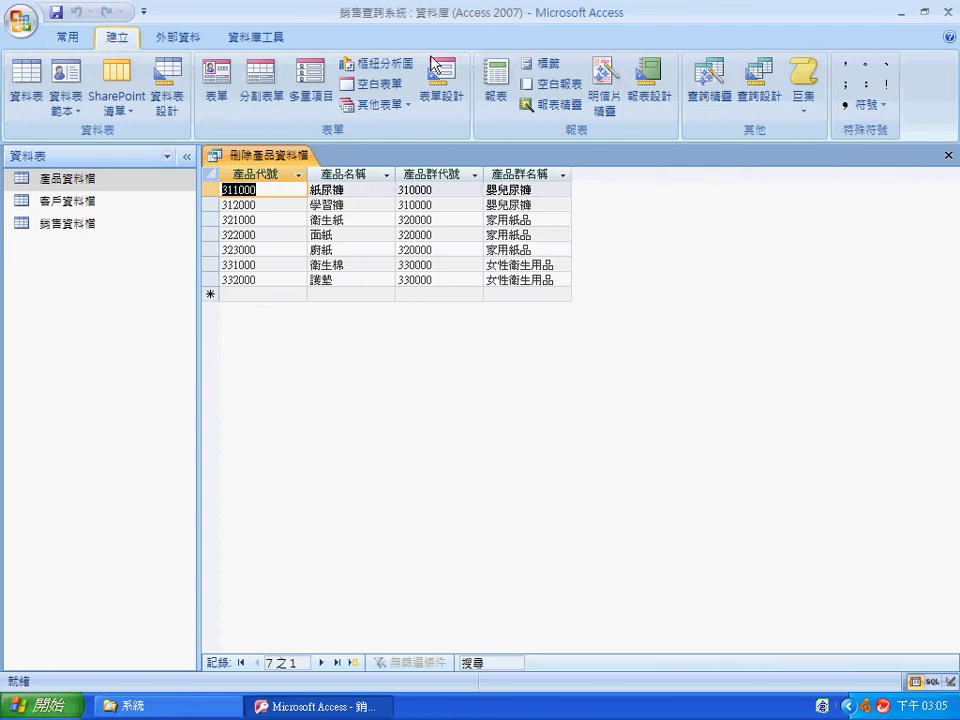
pyautogui.click(810, 120)
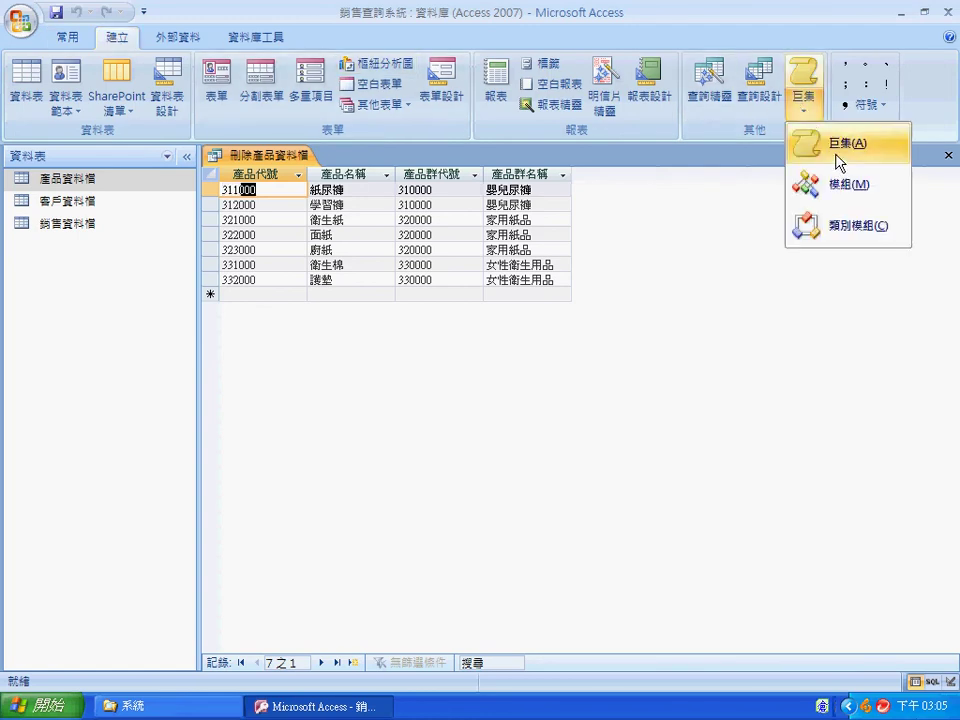
pyautogui.click(837, 158)
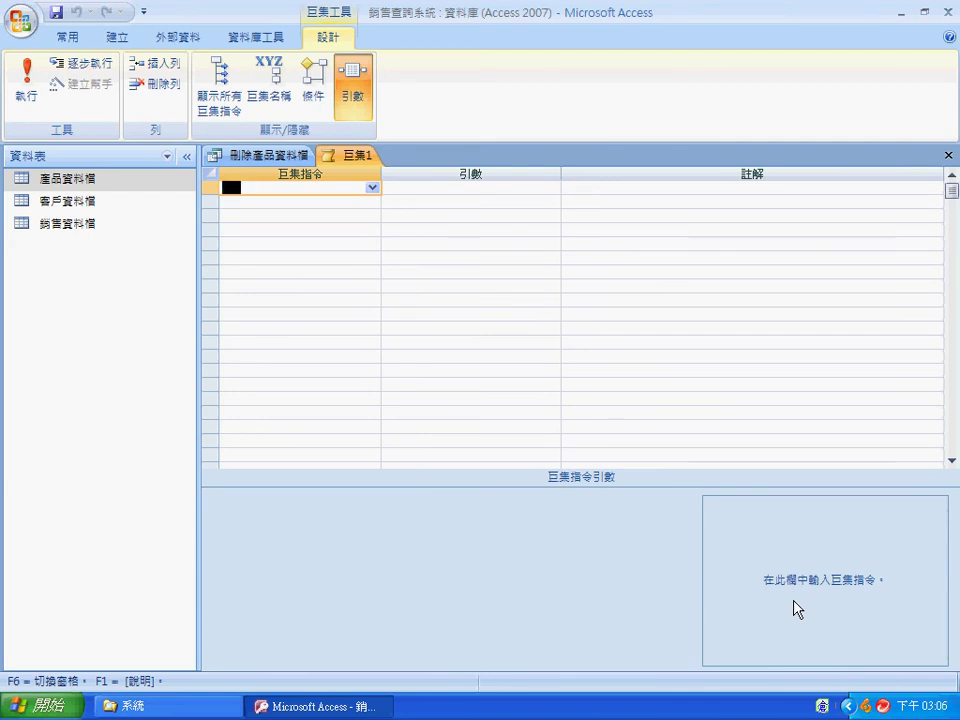
pyautogui.click(372, 187)
pyautogui.click(373, 287)
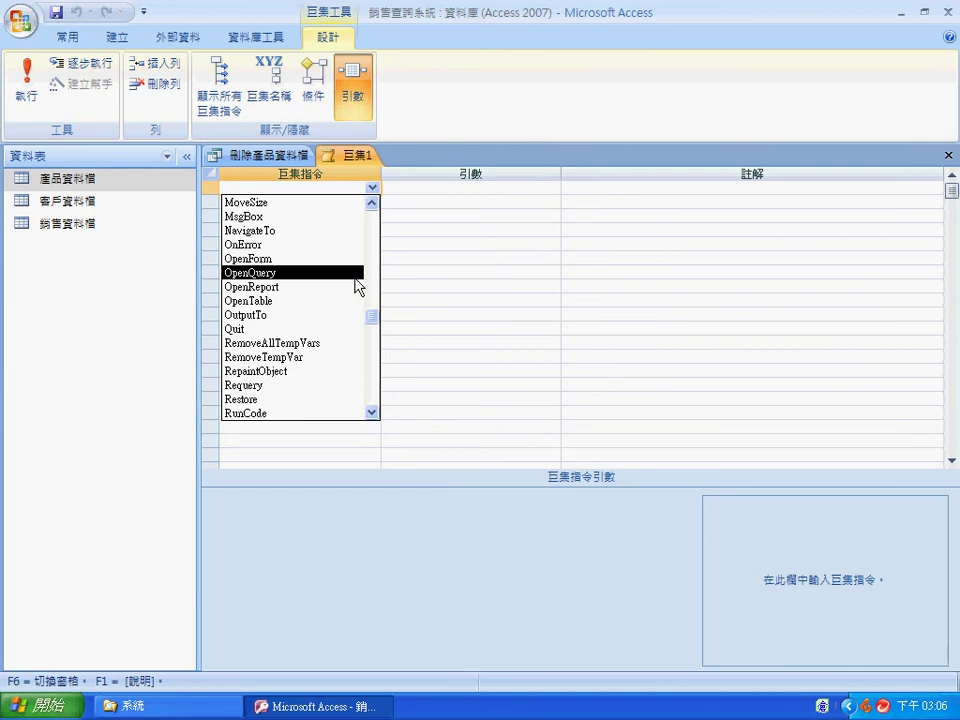
pyautogui.click(355, 276)
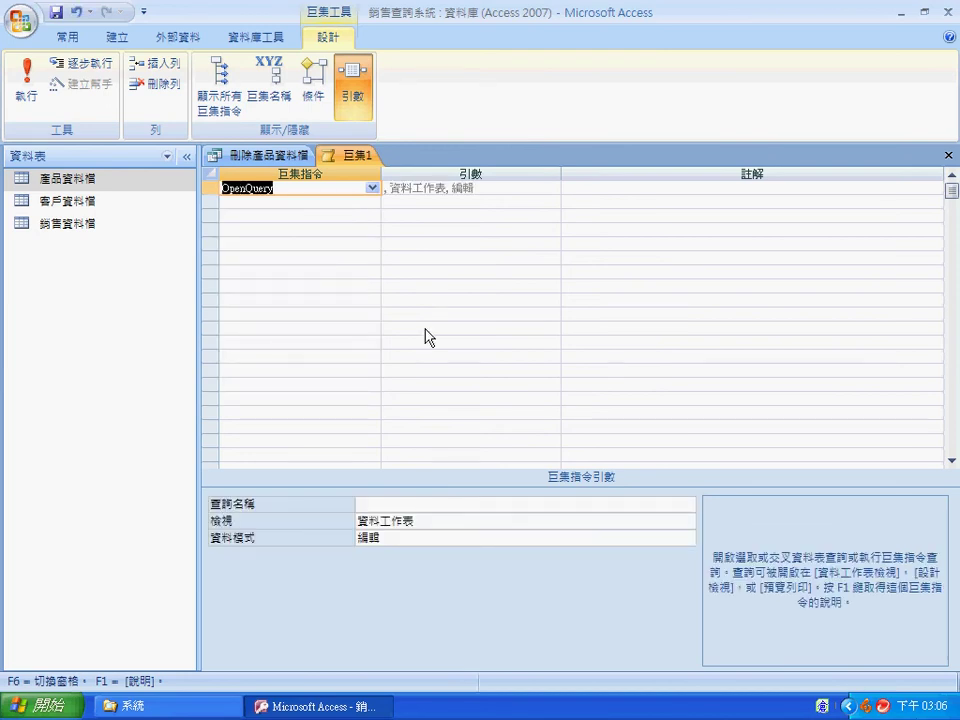
# Step: Set the OpenQuery action's query name to 刪除產品資料檔
pyautogui.click(679, 505)
pyautogui.click(687, 505)
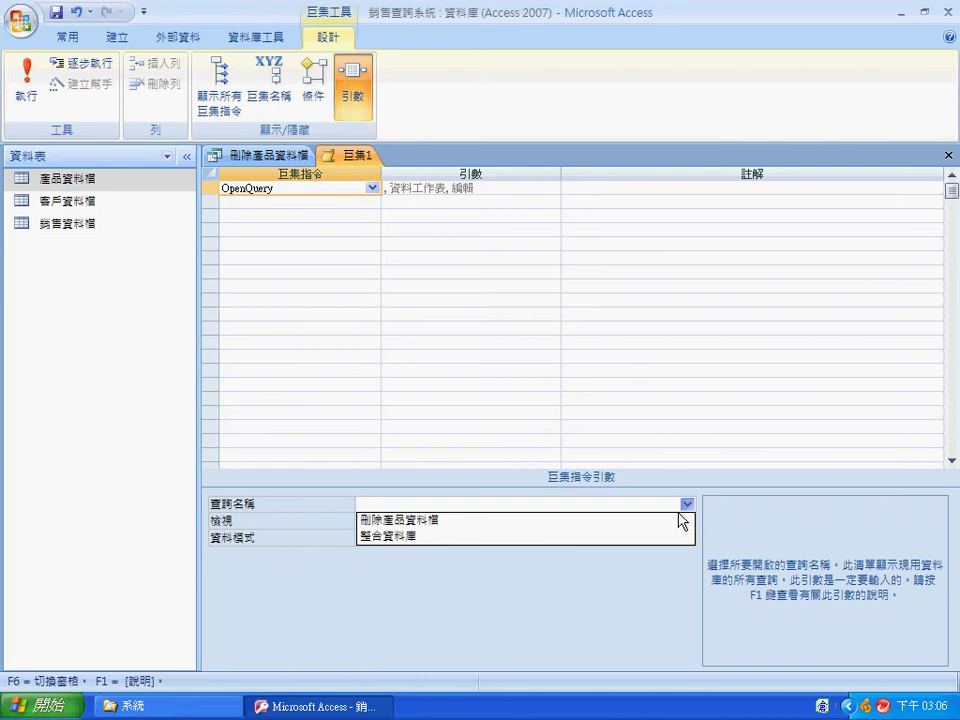
pyautogui.click(675, 518)
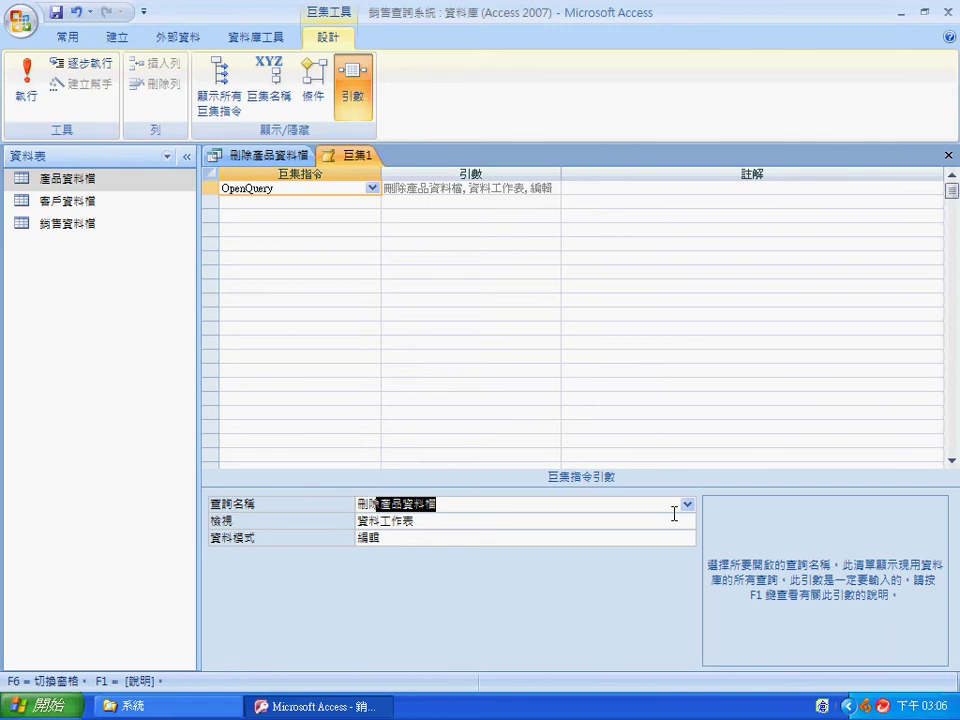
# Step: Show all macro actions and add TransferSpreadsheet as the second action
pyautogui.click(232, 105)
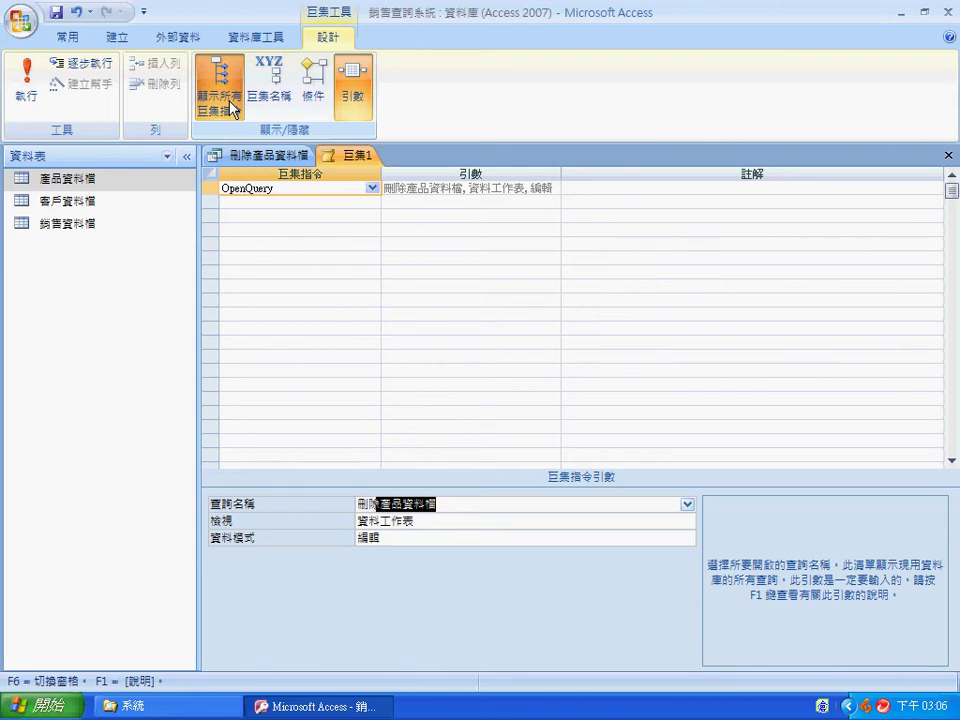
pyautogui.click(369, 201)
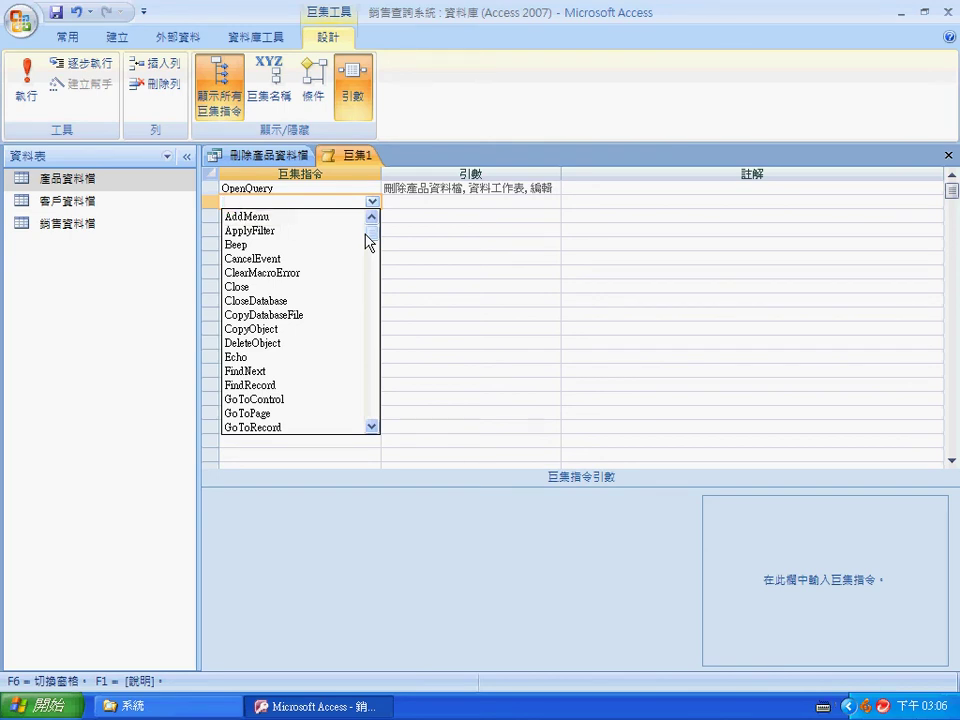
pyautogui.write('transferDatabase')
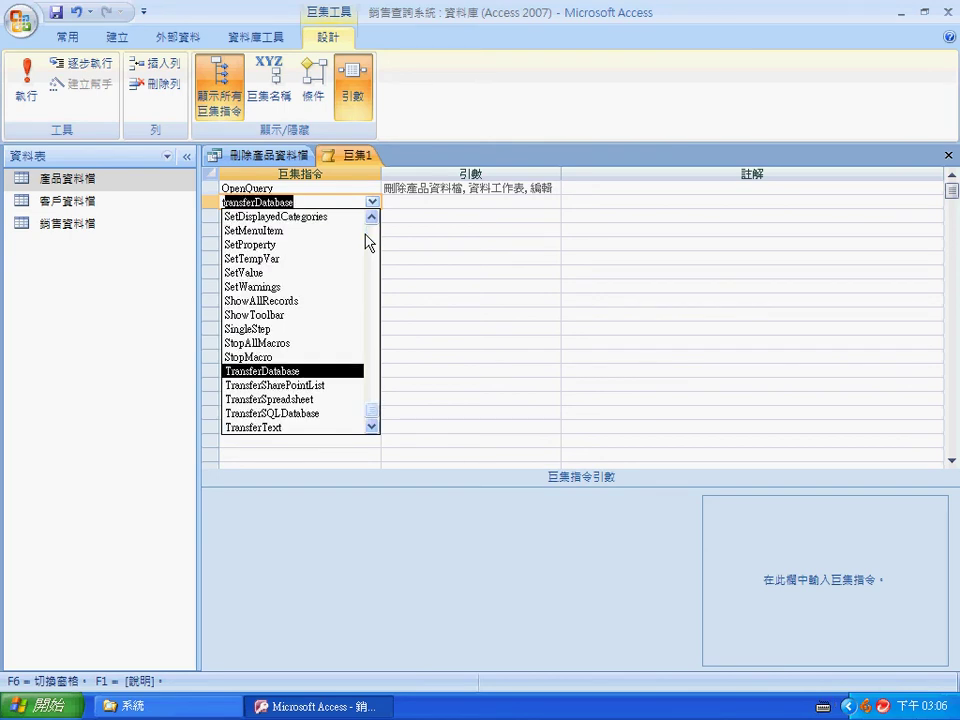
pyautogui.click(336, 399)
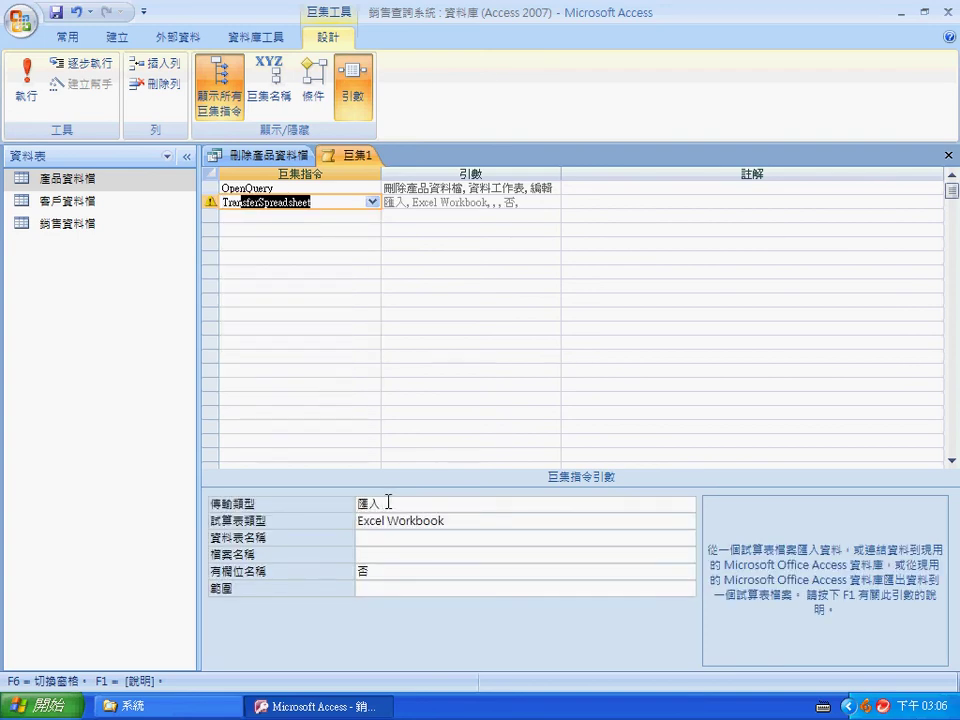
# Step: Set the TransferSpreadsheet action's table name to 產品資料檔
pyautogui.click(389, 502)
pyautogui.click(388, 537)
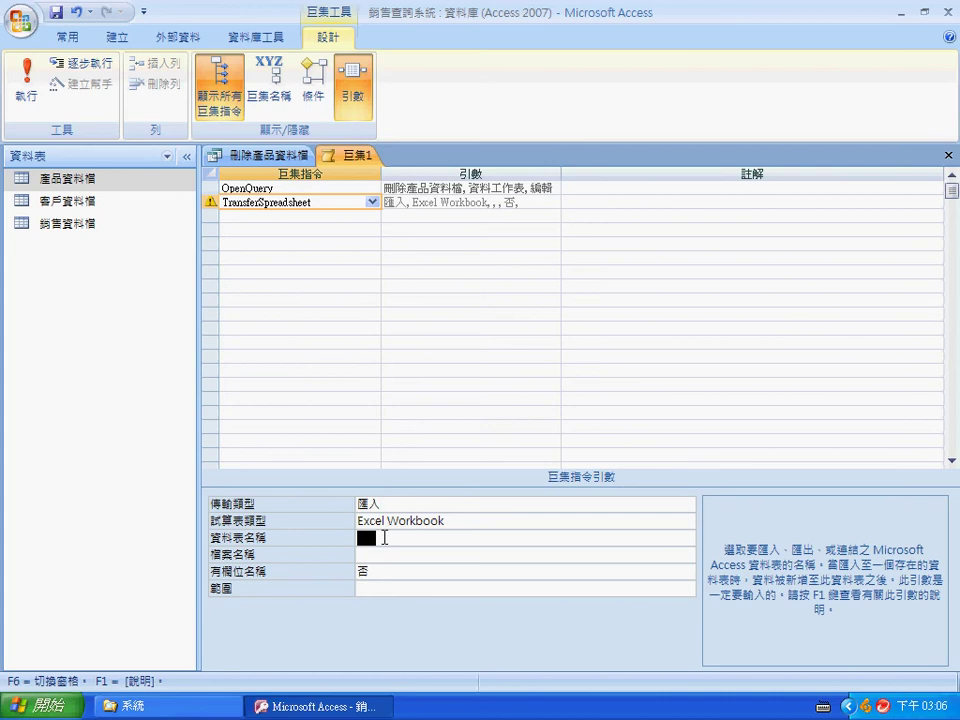
pyautogui.hotkey('ctrl', 'space')
pyautogui.write('產品')
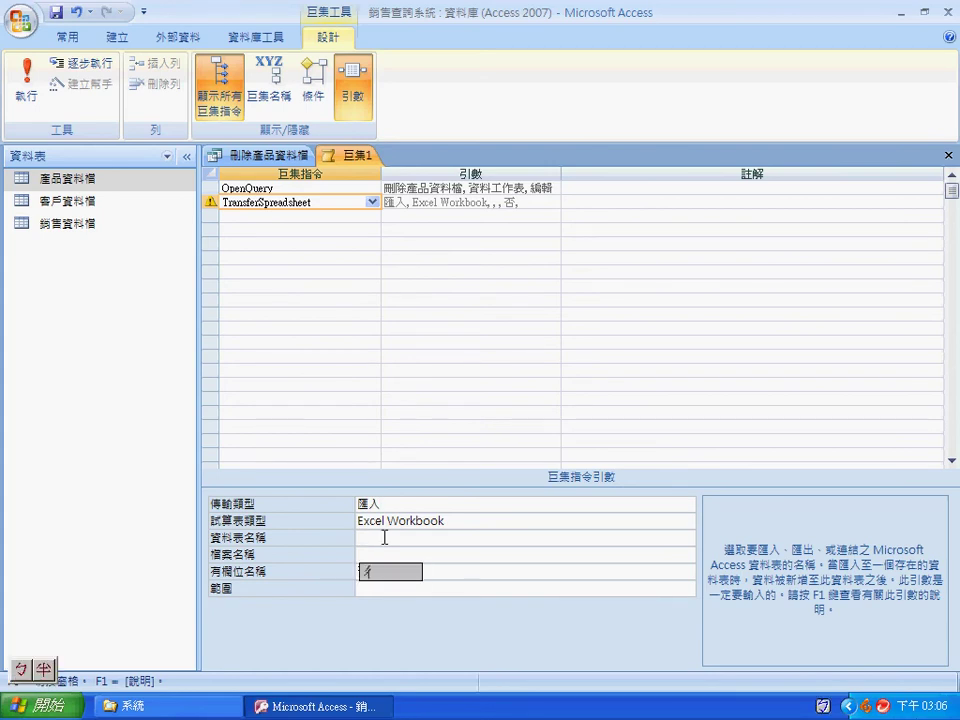
pyautogui.write('資料檔')
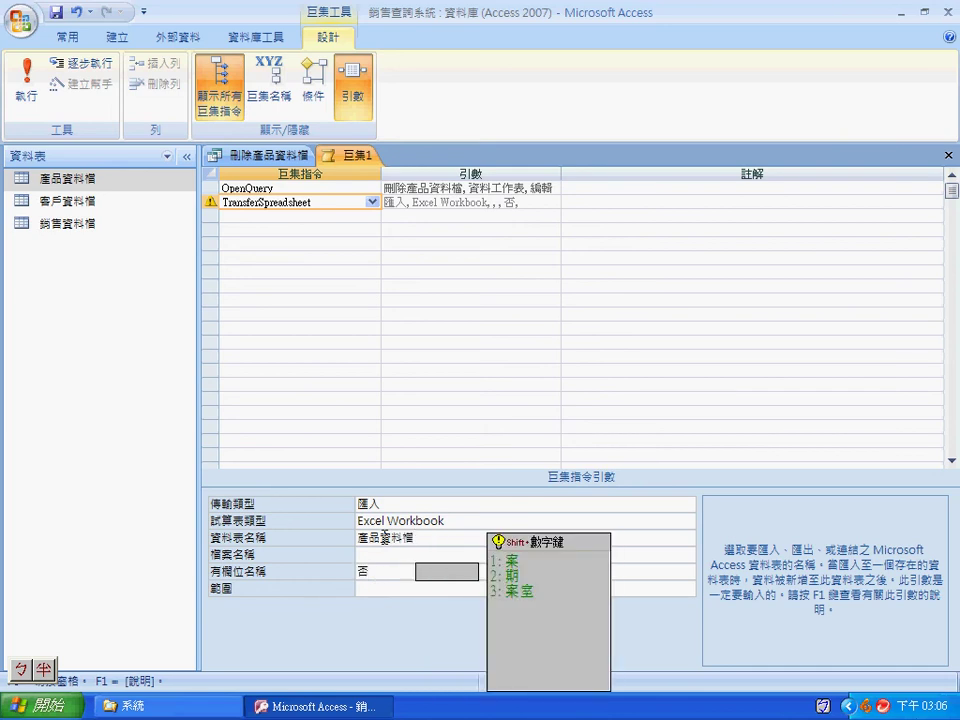
pyautogui.hotkey('ctrl', 'space')
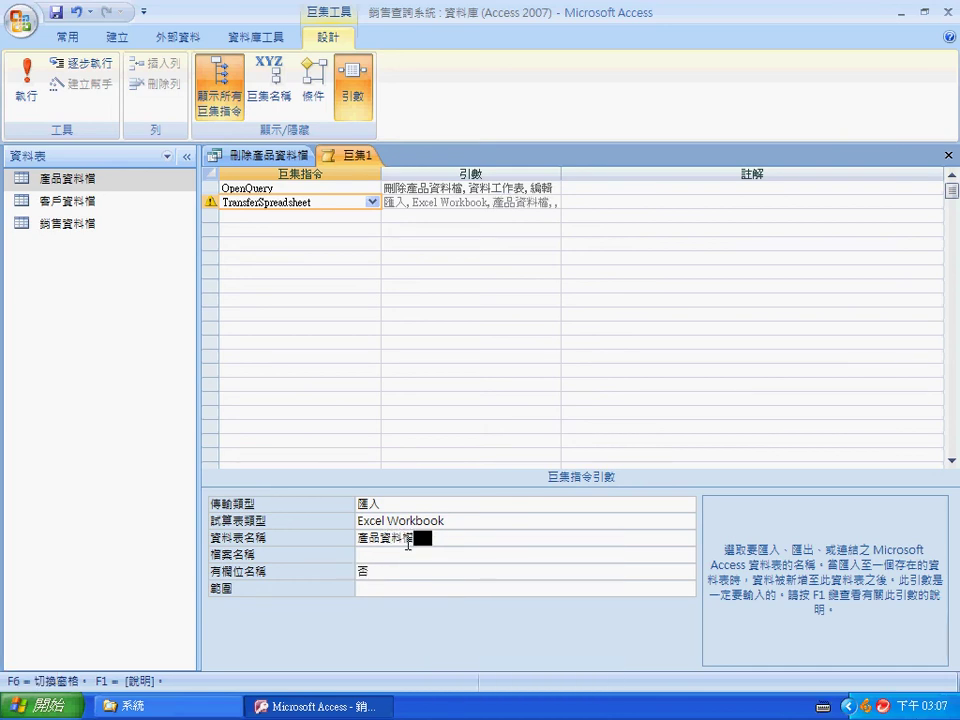
# Step: Set the import file name to C:\報表\月會報告\1標準檔\產品資料檔.xlsx and its has-field-names argument to 是
pyautogui.click(388, 553)
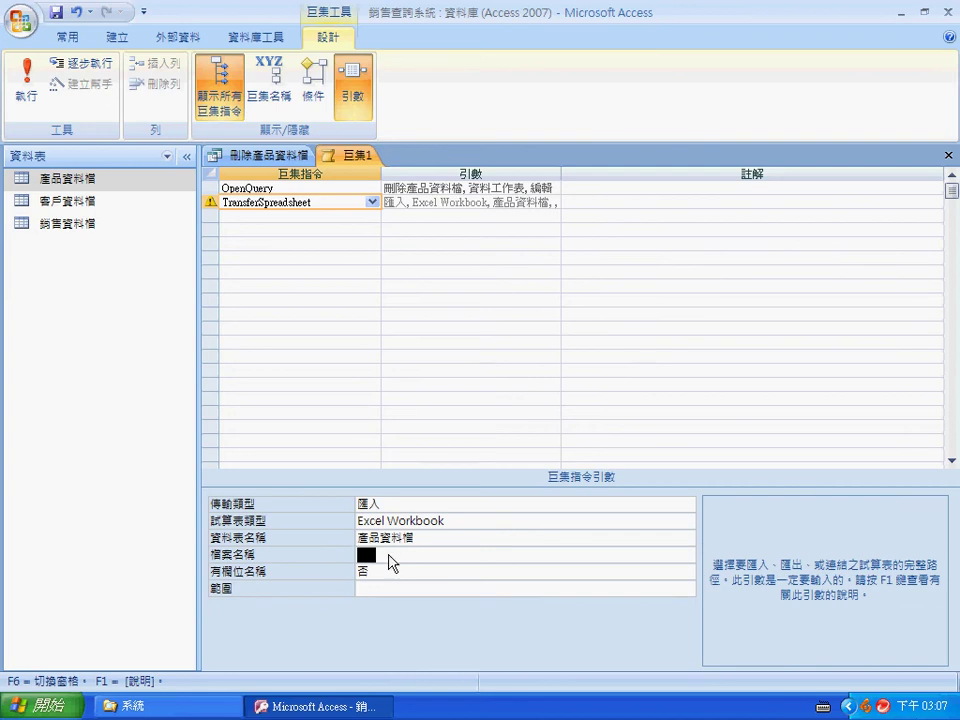
pyautogui.write('C:\\報表\\月會報告\\1標準檔\\產品資料檔.xlsx')
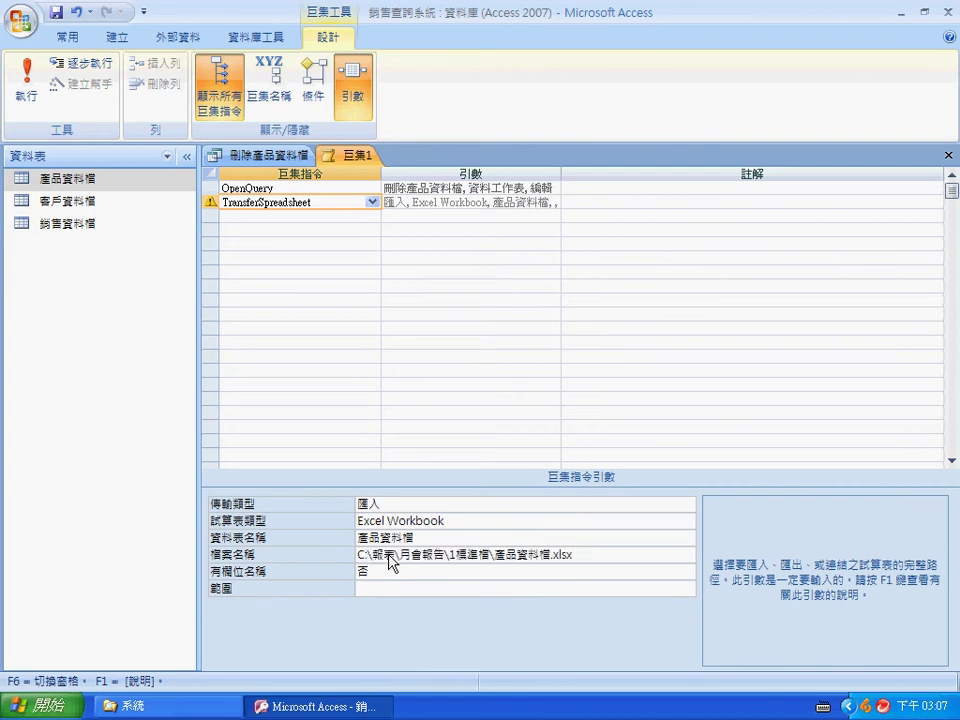
pyautogui.click(686, 571)
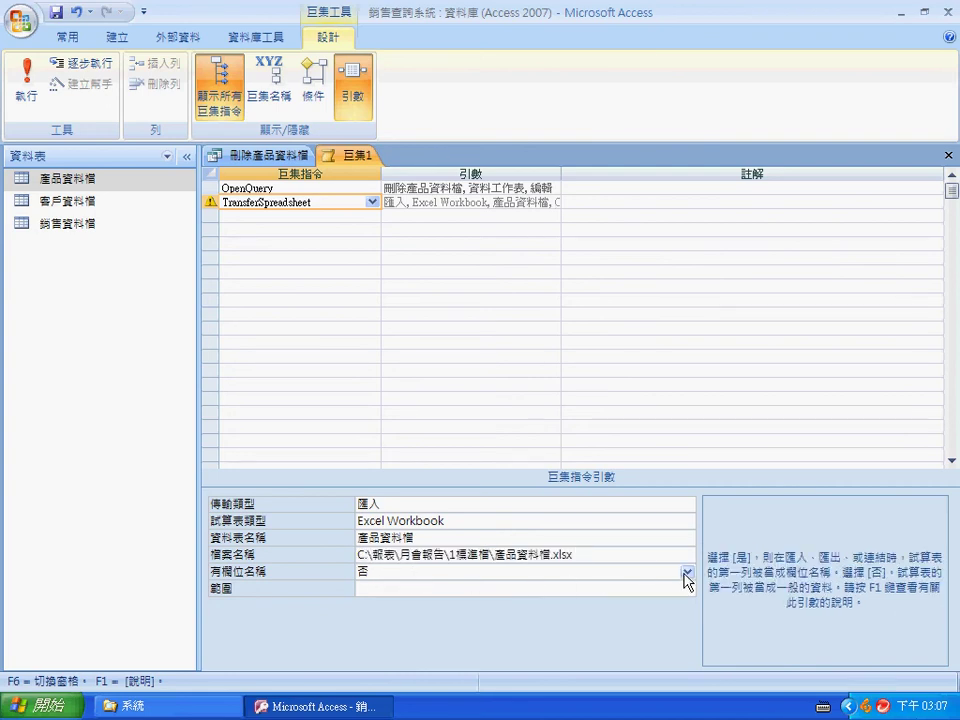
pyautogui.click(686, 571)
pyautogui.click(659, 588)
# Step: Add MsgBox as the macro's third action and set its message to 匯入完成
pyautogui.click(372, 215)
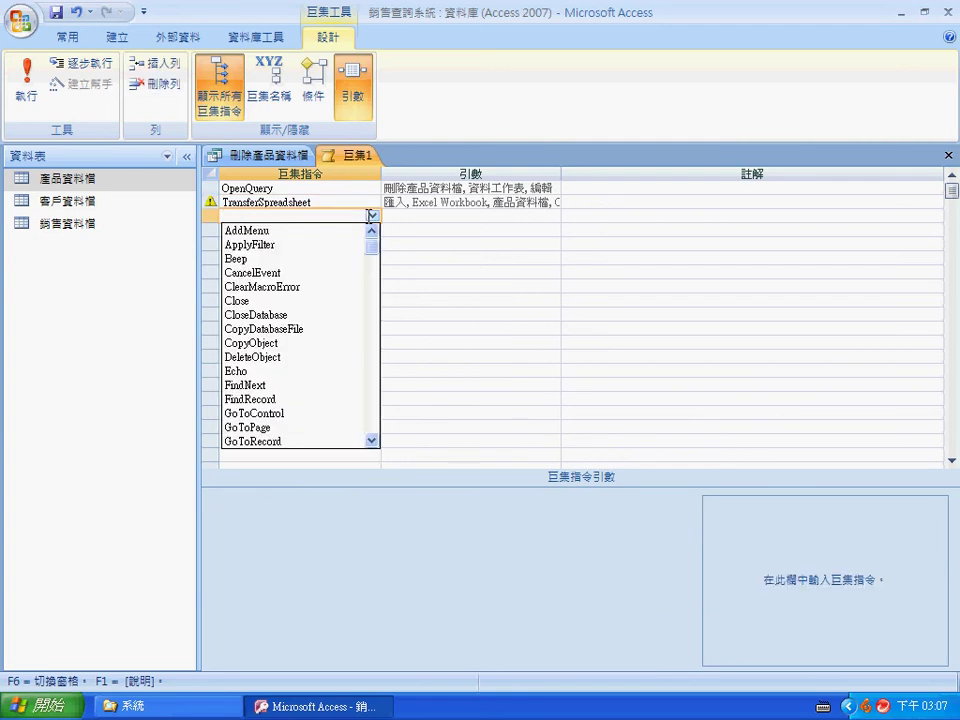
pyautogui.write('Maximize')
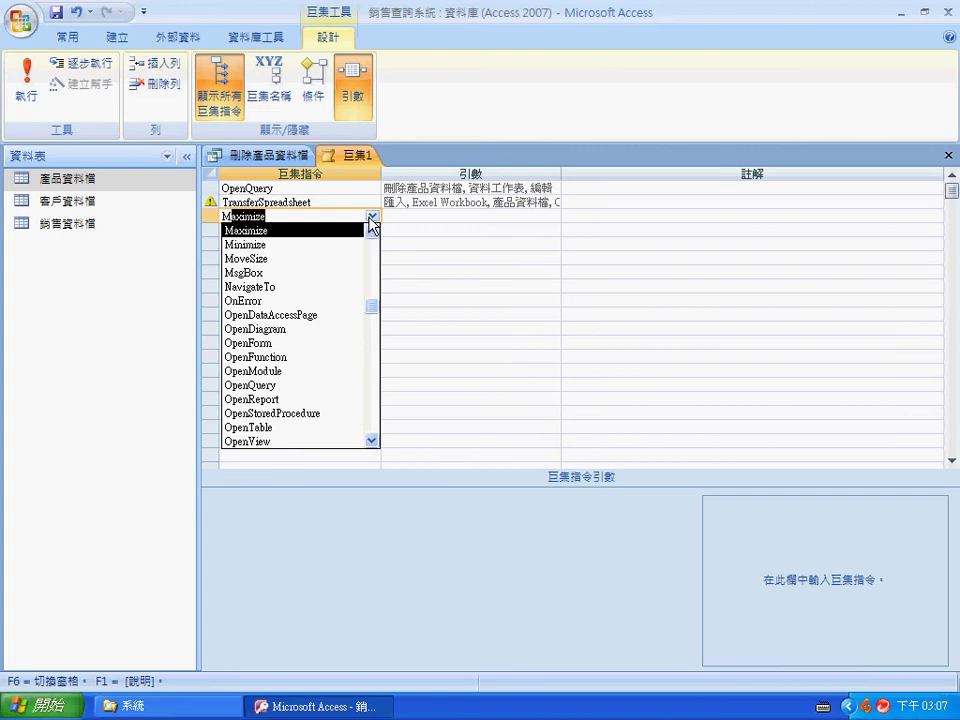
pyautogui.click(355, 273)
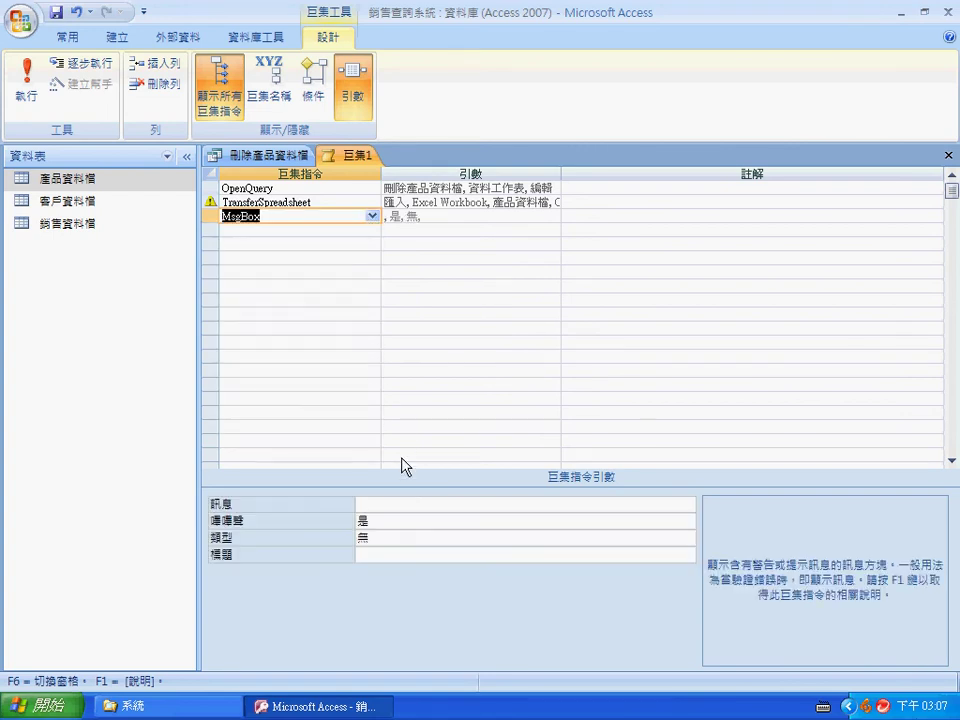
pyautogui.click(414, 504)
pyautogui.hotkey('ctrl', 'space')
pyautogui.write('cjo4')
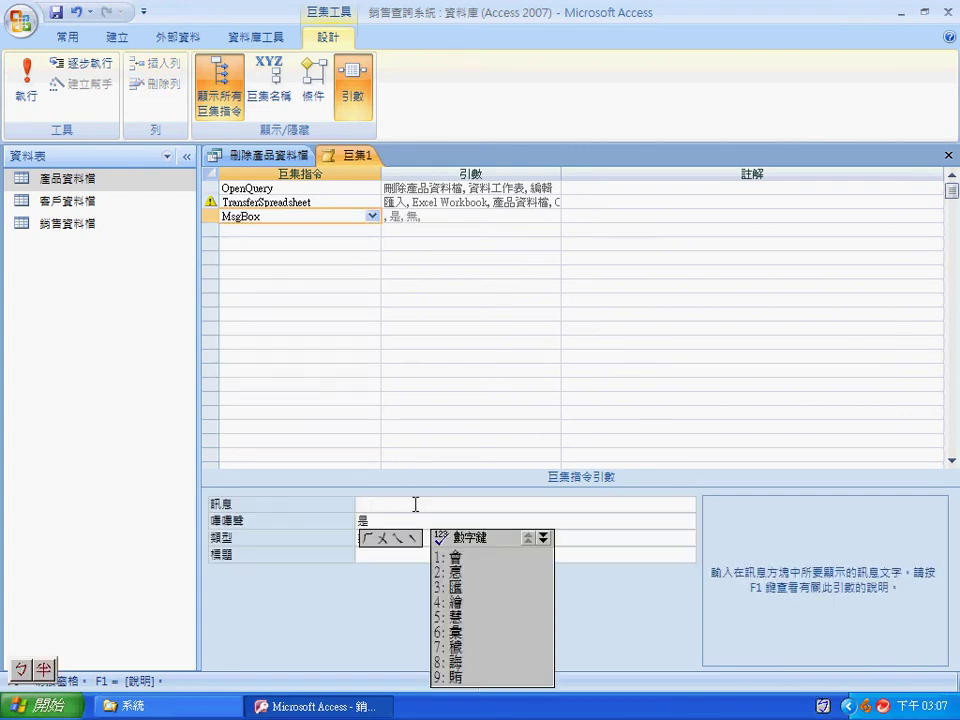
pyautogui.write('3bj41j061')
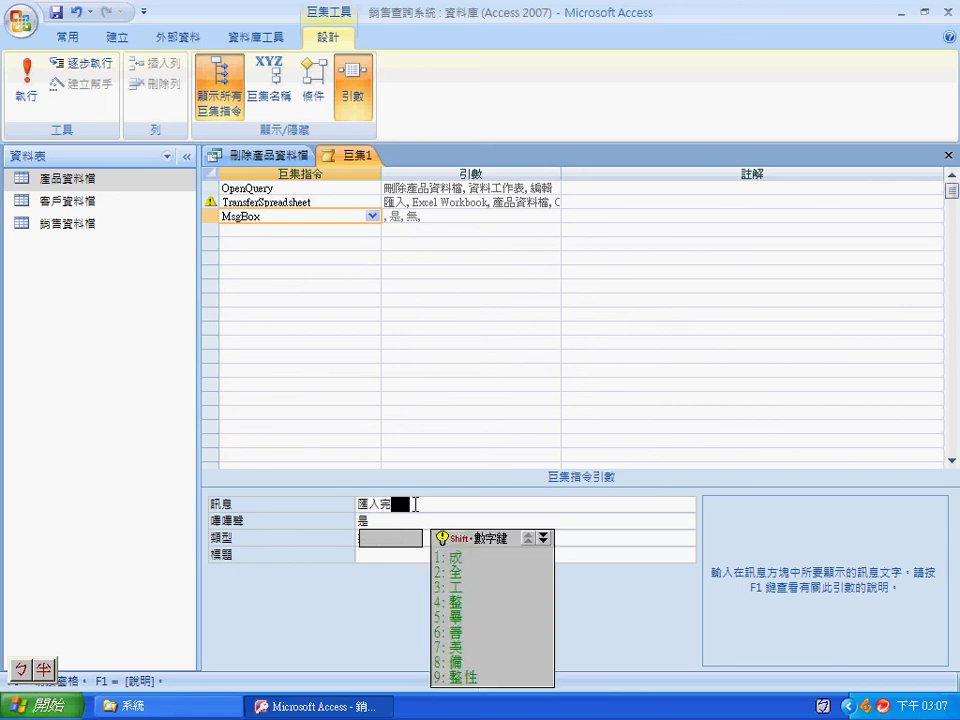
pyautogui.write('t/61')
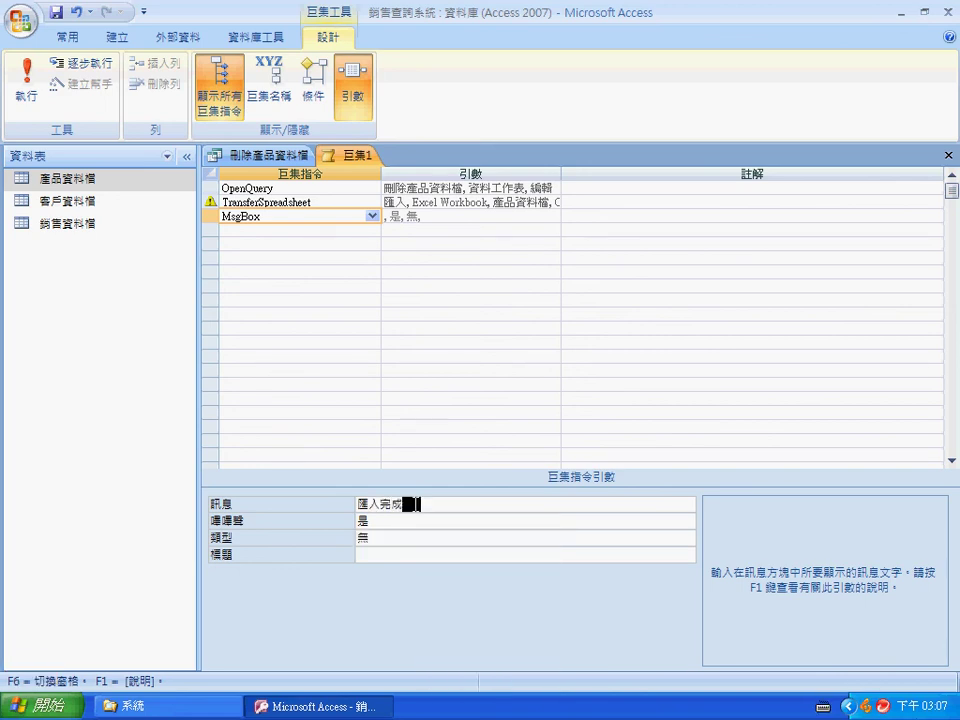
# Step: Save the macro under the name 匯入產品資料
pyautogui.click(56, 14)
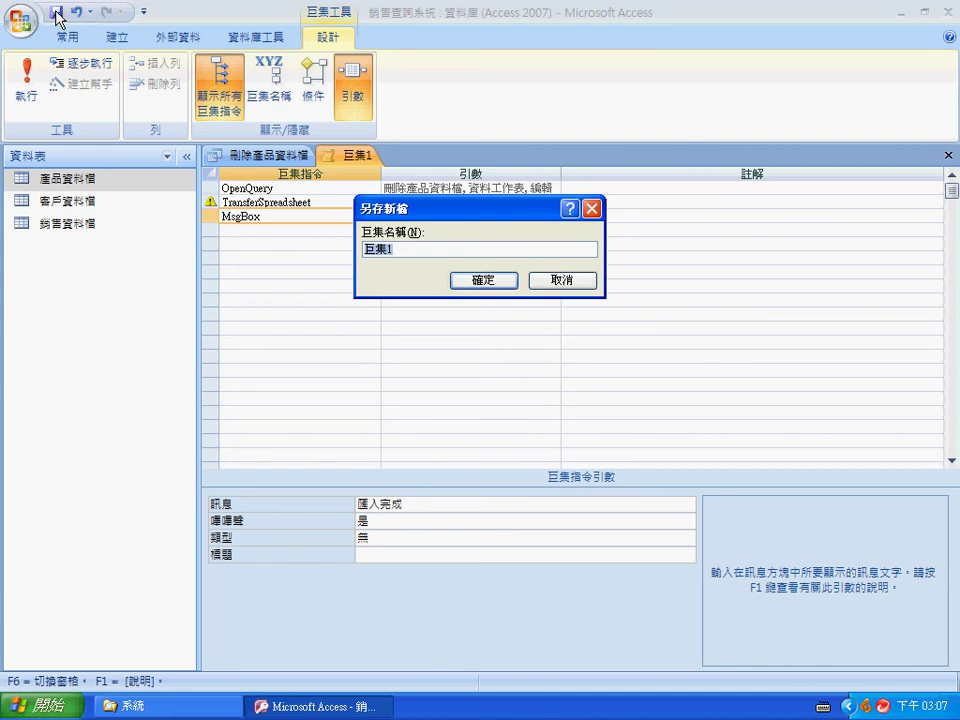
pyautogui.write('cjo4bj4')
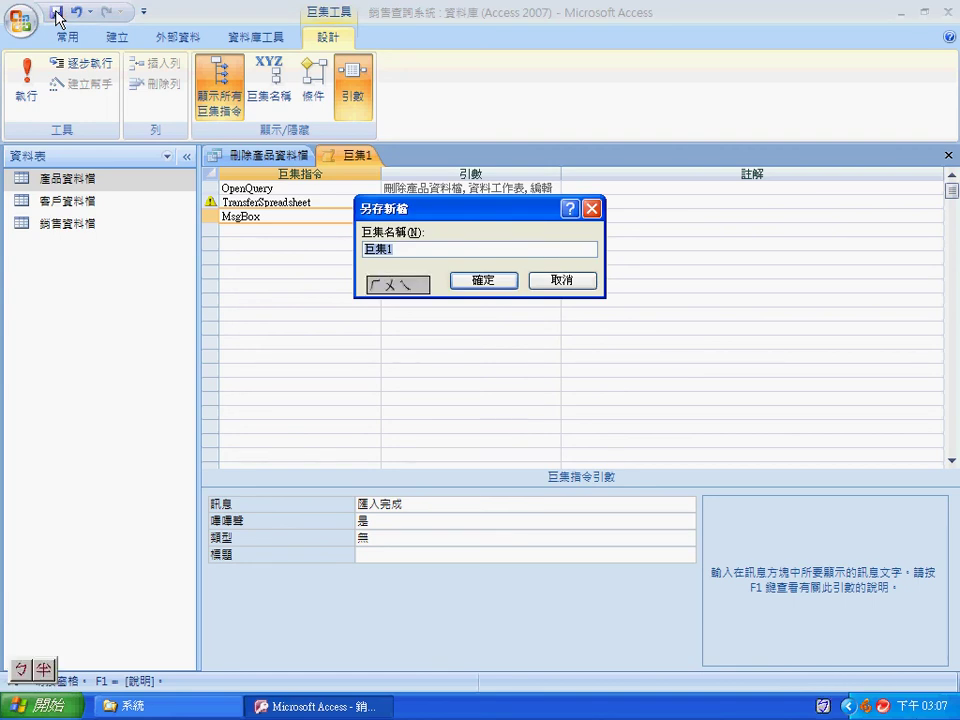
pyautogui.write('t03qup3')
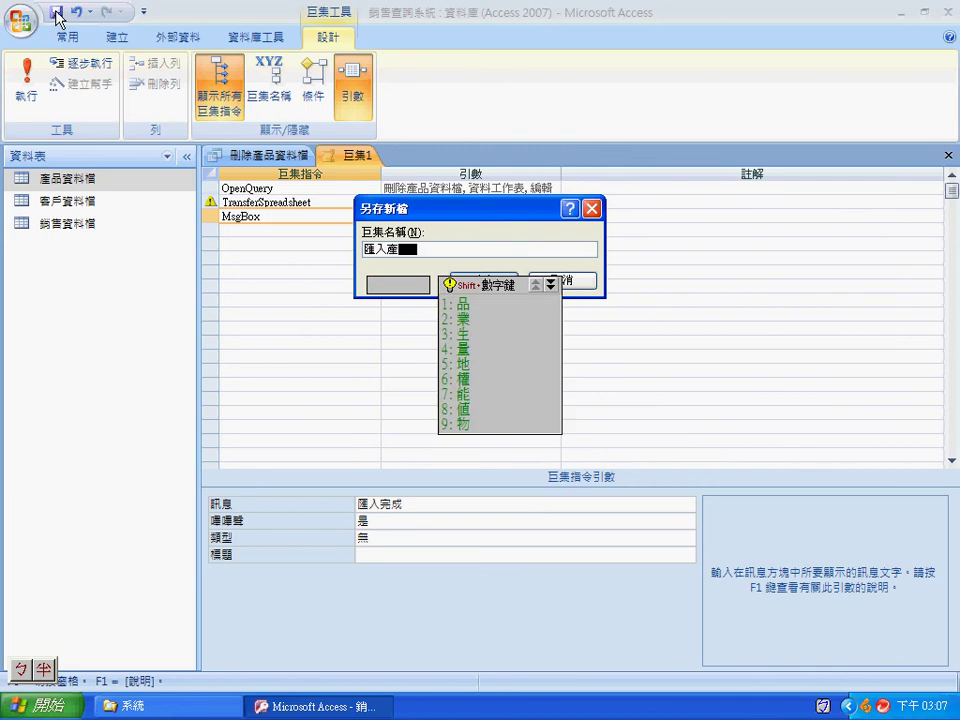
pyautogui.write('y xul4')
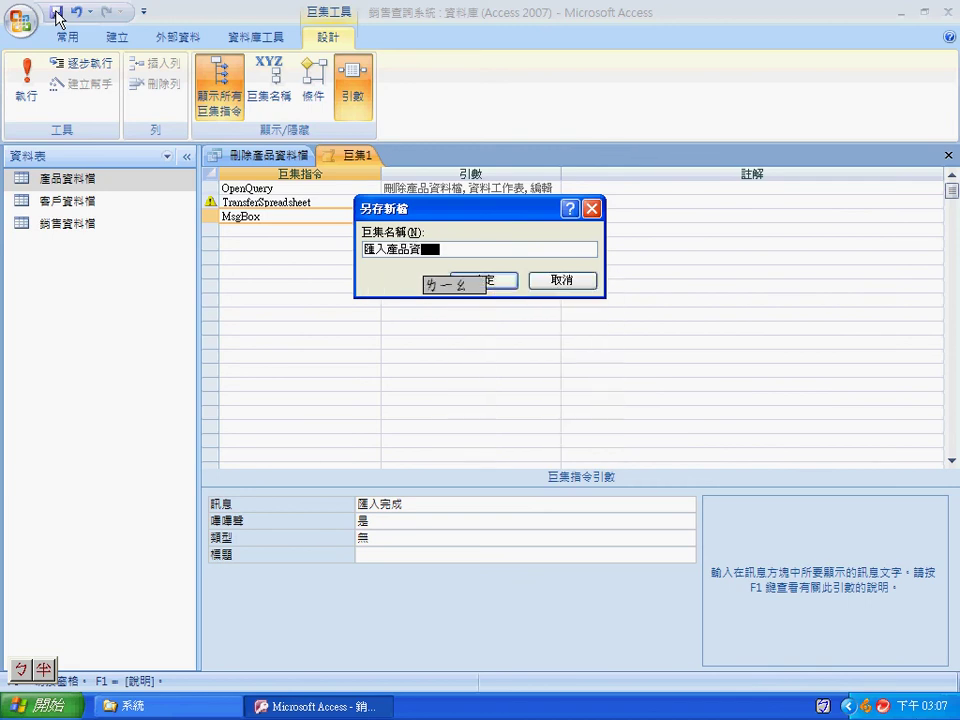
pyautogui.press('Return')
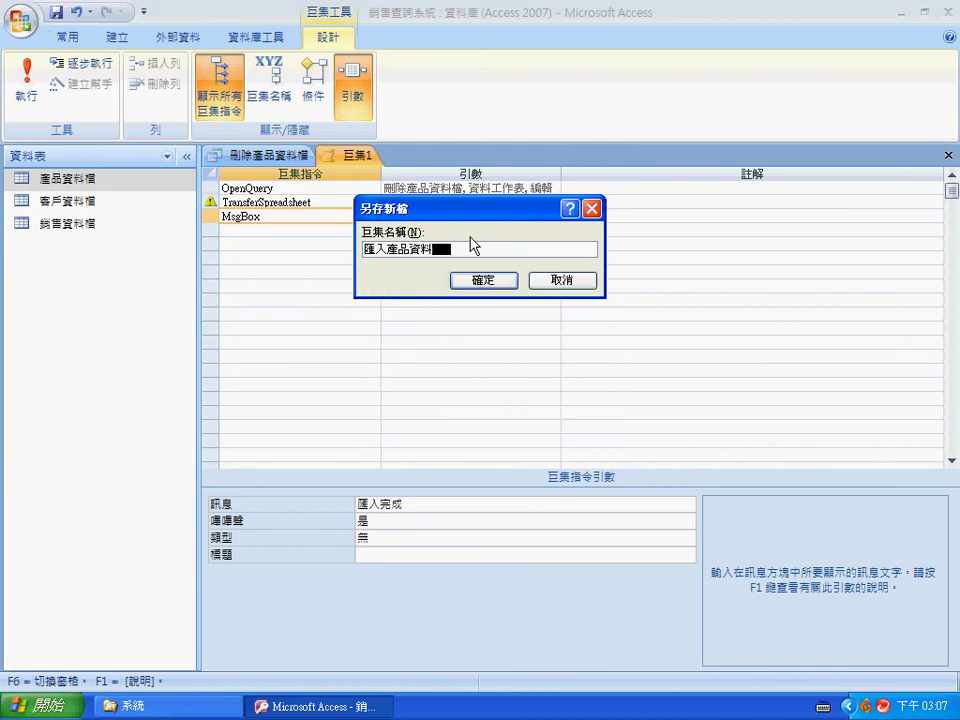
pyautogui.click(483, 281)
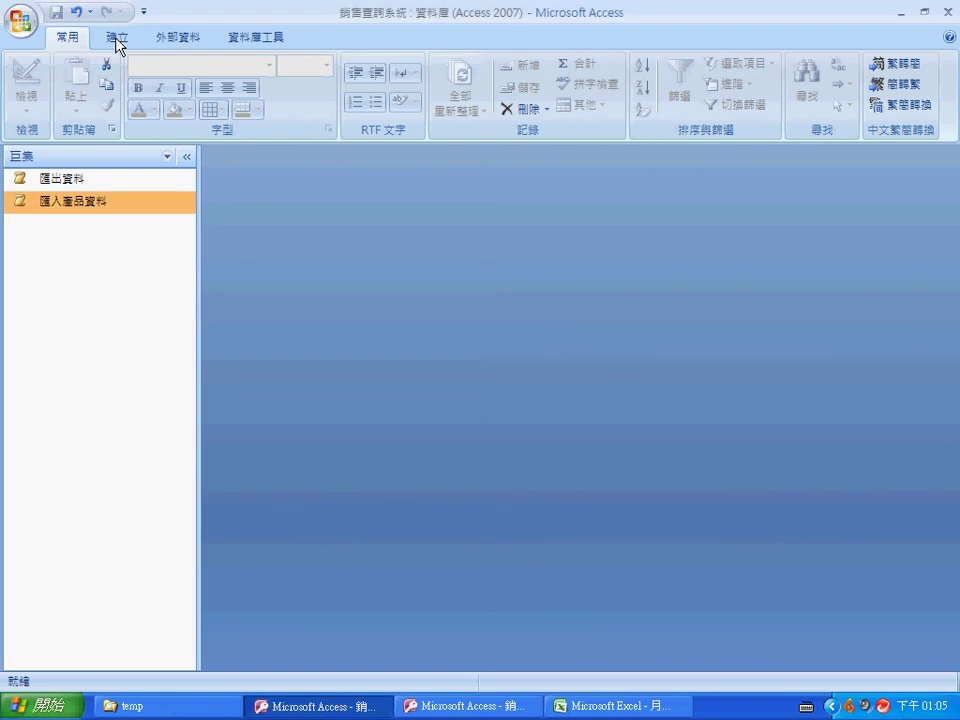
# Step: Create a new form in design view and place a label about 3.8 cm wide reading 更新產品資料檔 near its upper left
pyautogui.click(117, 42)
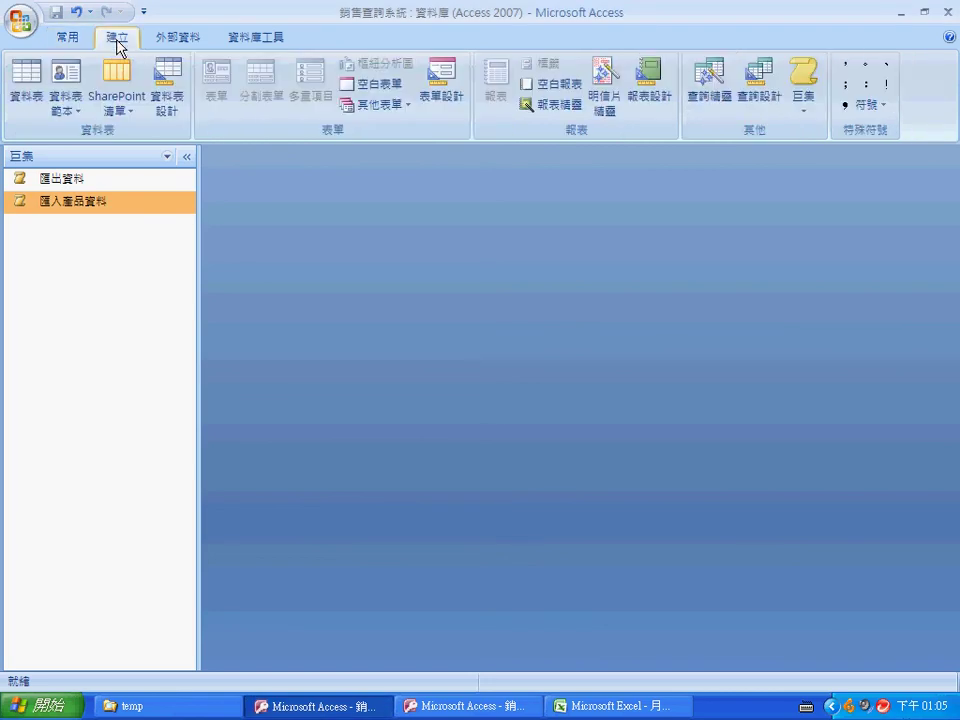
pyautogui.click(441, 100)
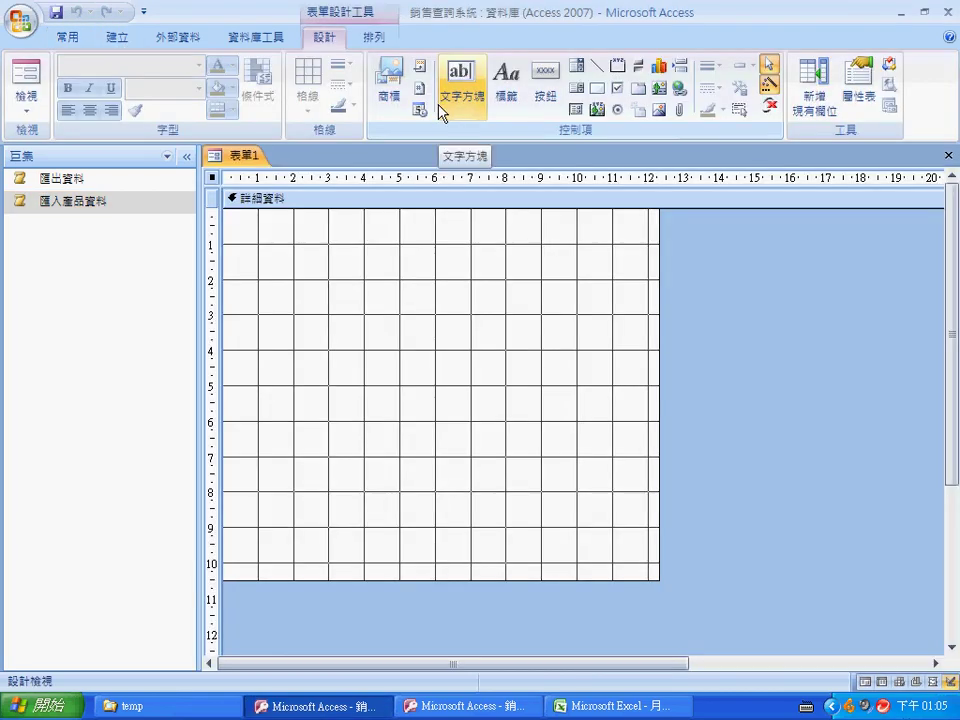
pyautogui.click(508, 100)
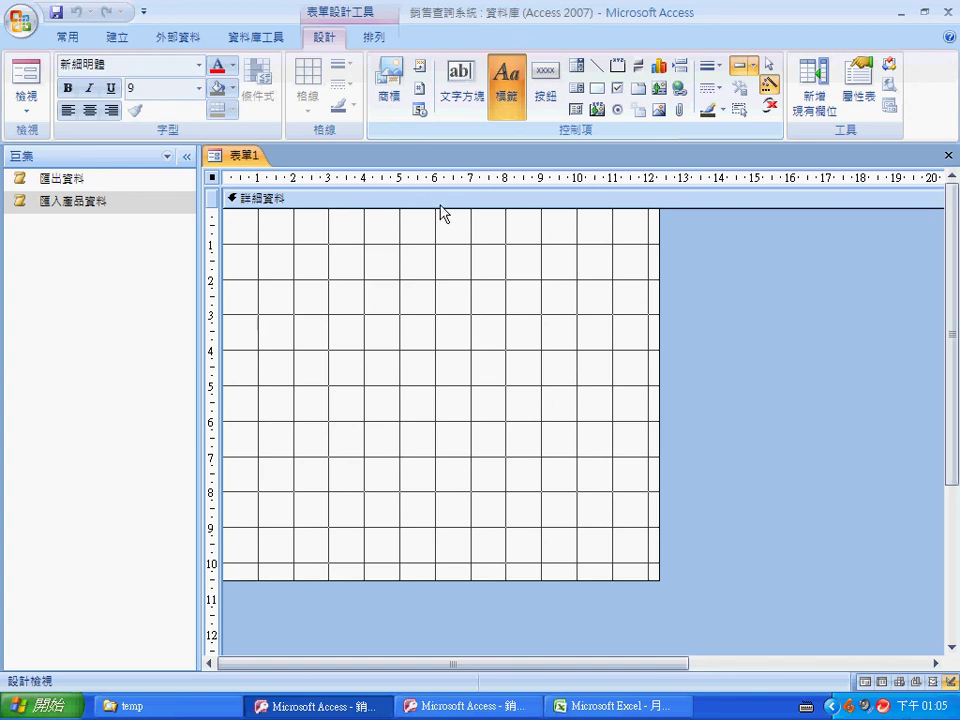
pyautogui.click(257, 280)
pyautogui.moveTo(330, 298); pyautogui.dragTo(392, 313)
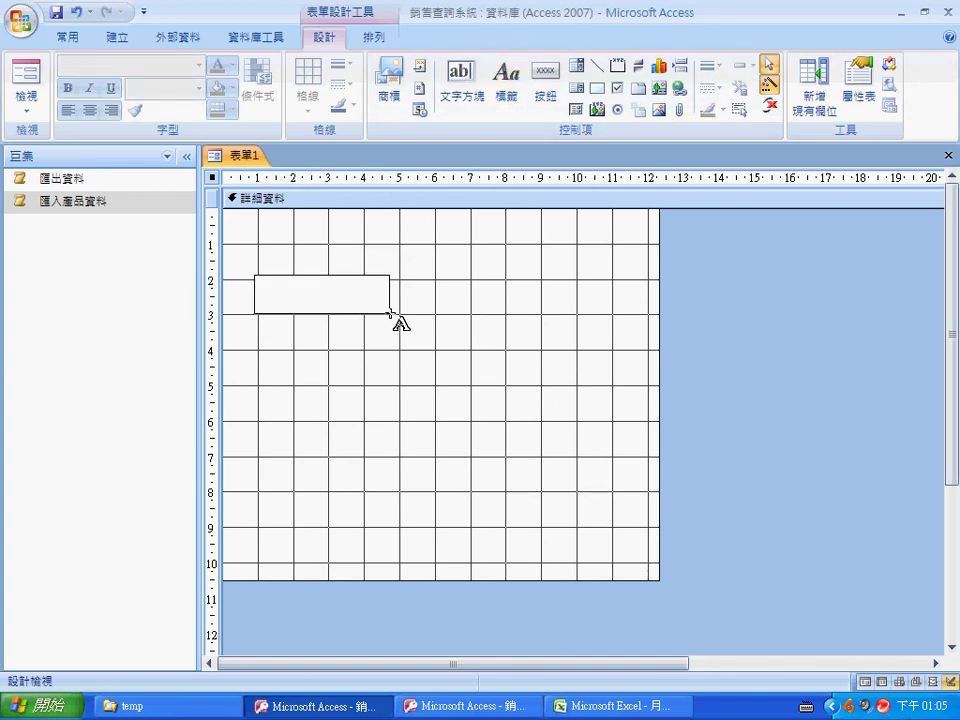
pyautogui.hotkey('ctrl', 'space')
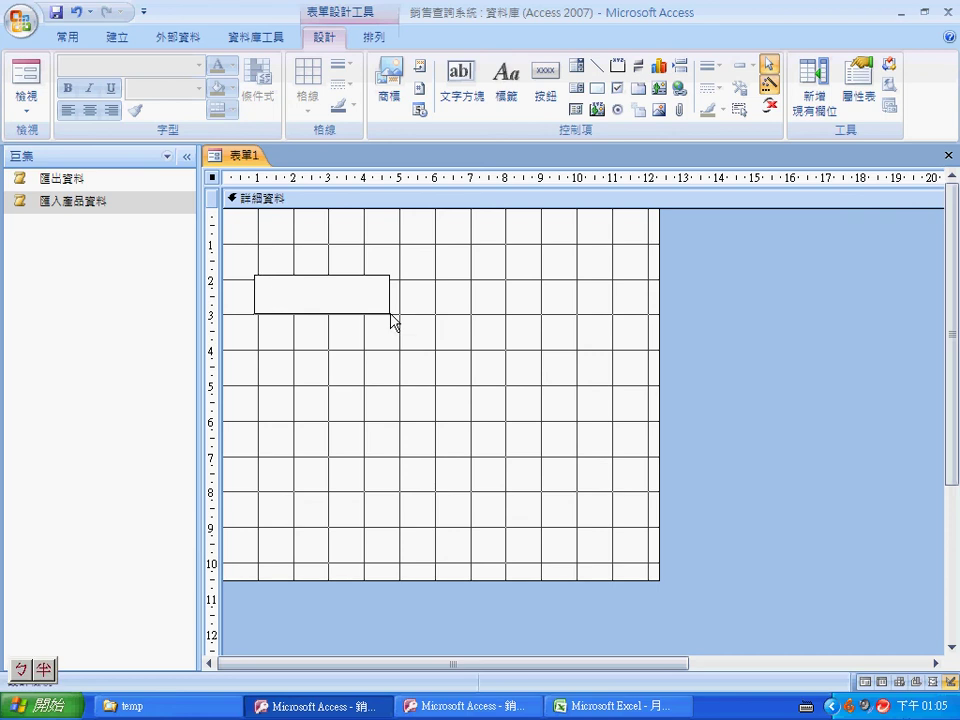
pyautogui.write('e/4vup t03qup3y')
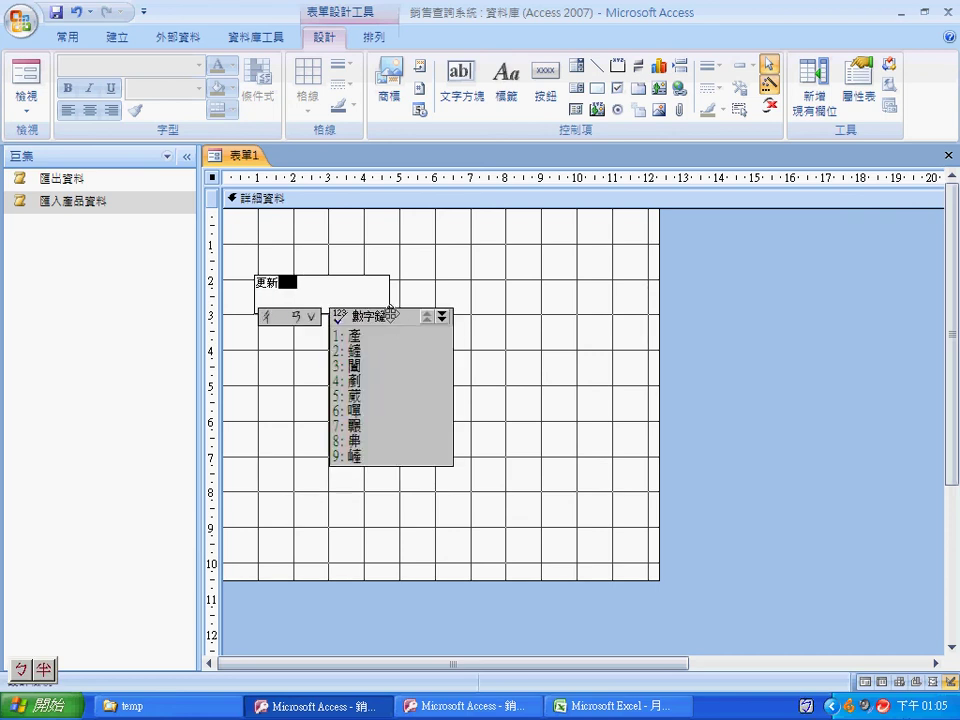
pyautogui.write(' xul42;3')
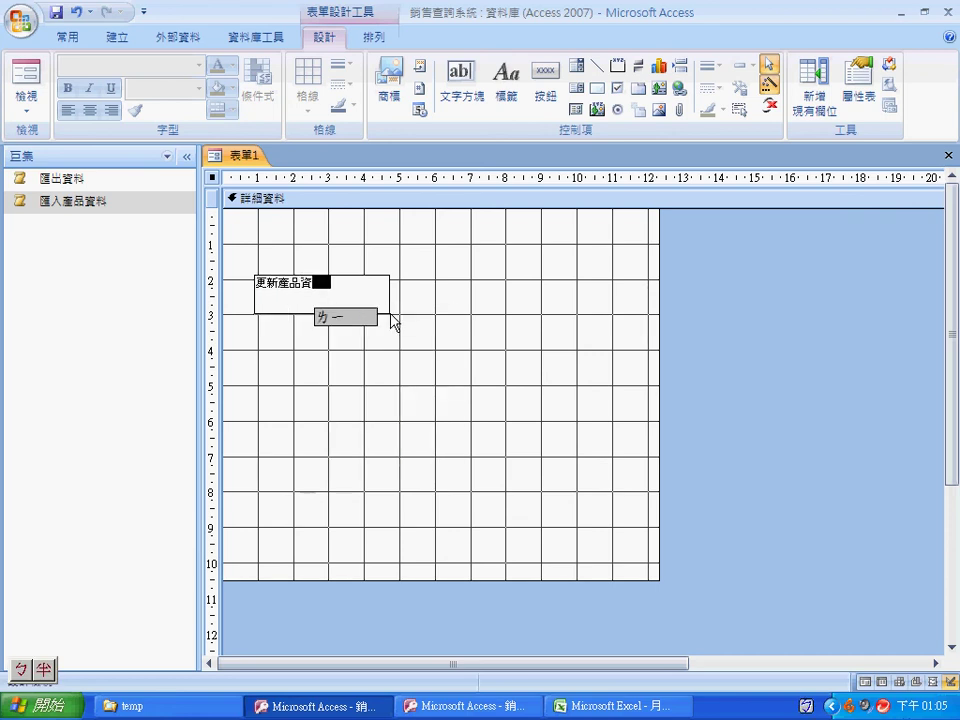
pyautogui.hotkey('ctrl', 'space')
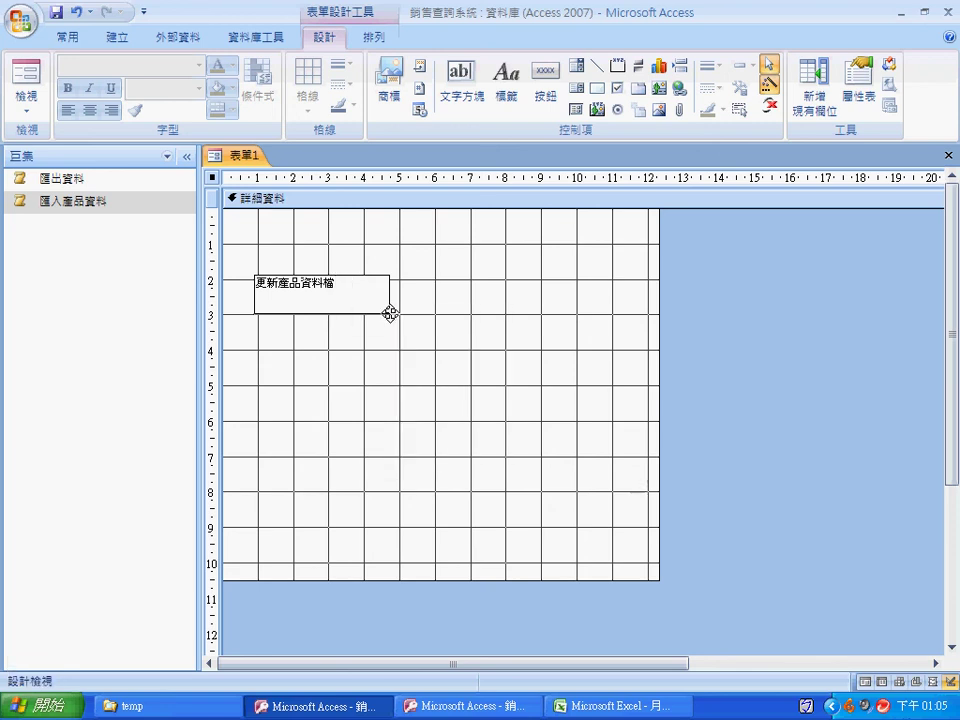
pyautogui.click(435, 270)
# Step: Add a command button beside the label that runs the 匯入產品資料 macro and shows the text 執行巨集
pyautogui.click(545, 82)
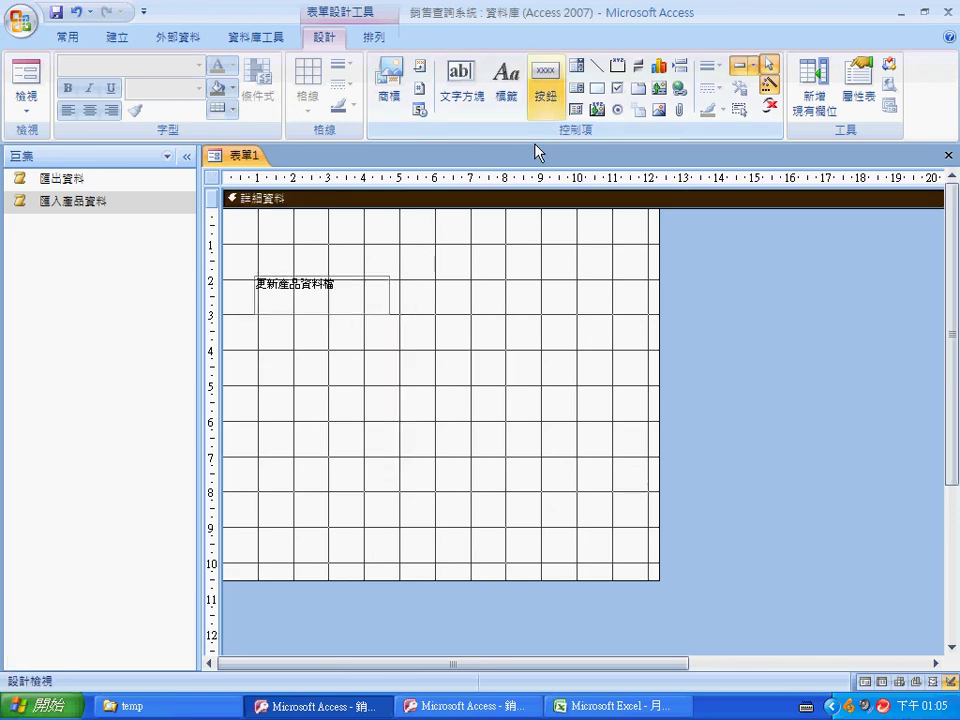
pyautogui.moveTo(424, 279); pyautogui.dragTo(530, 312)
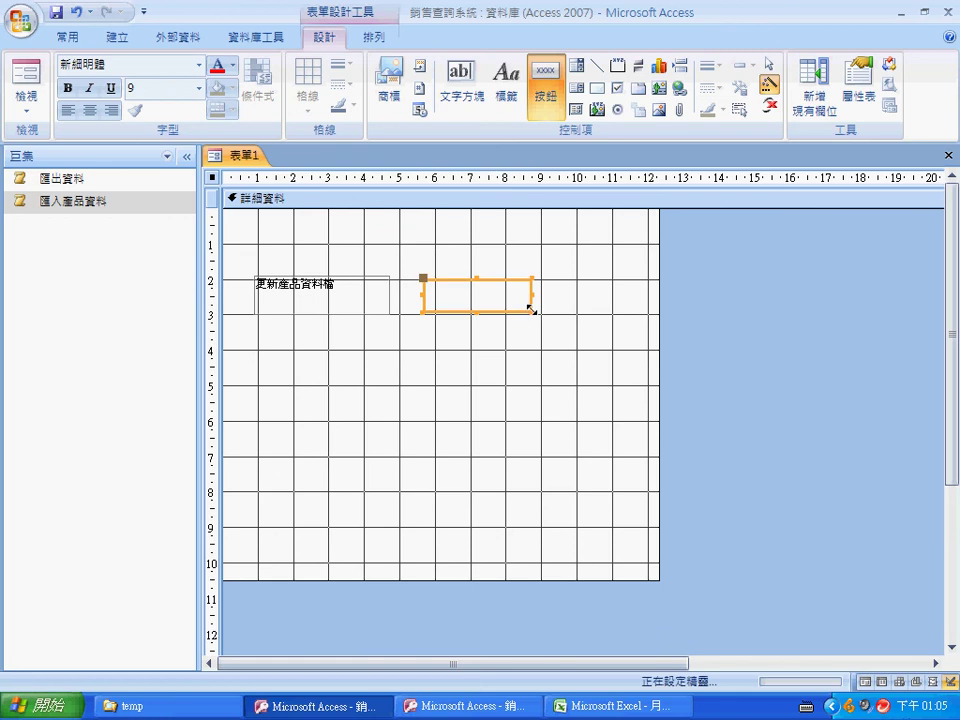
pyautogui.click(435, 328)
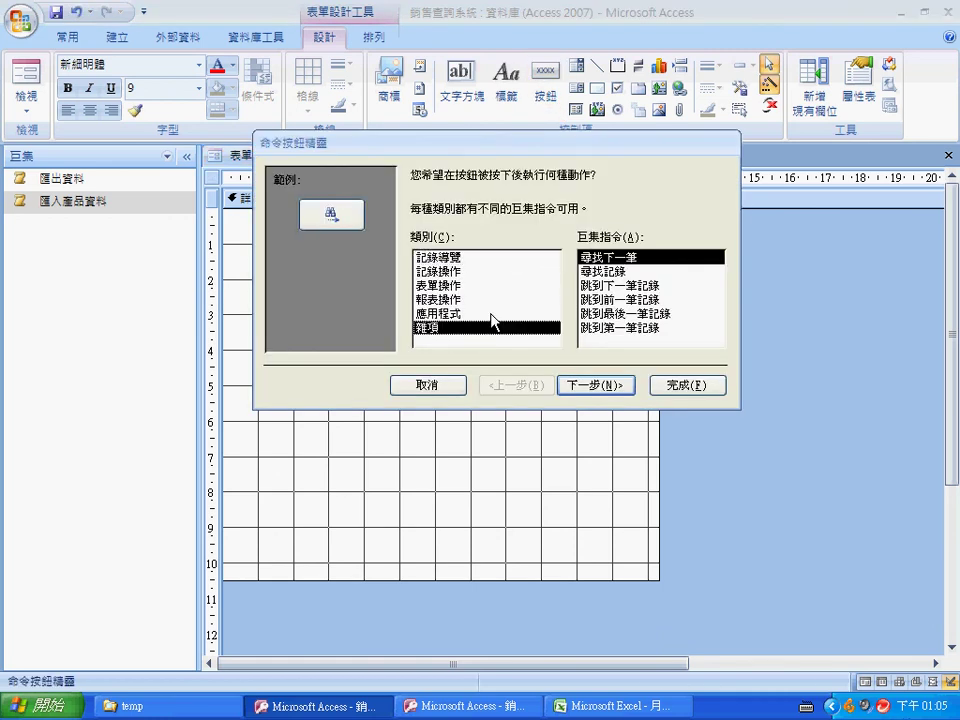
pyautogui.doubleClick(600, 272)
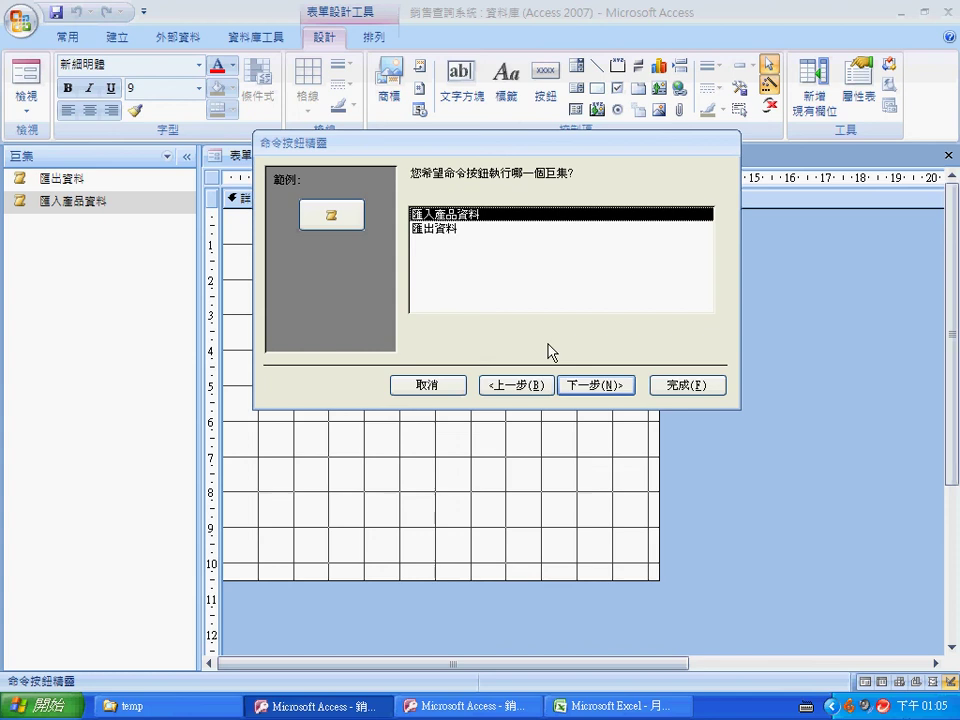
pyautogui.click(591, 386)
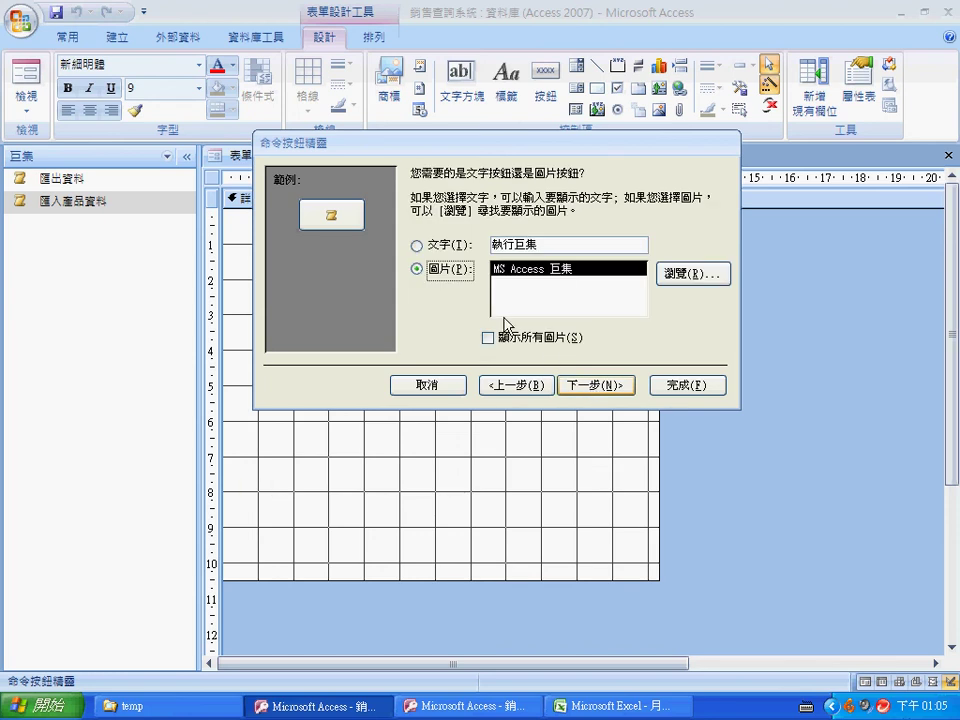
pyautogui.click(416, 245)
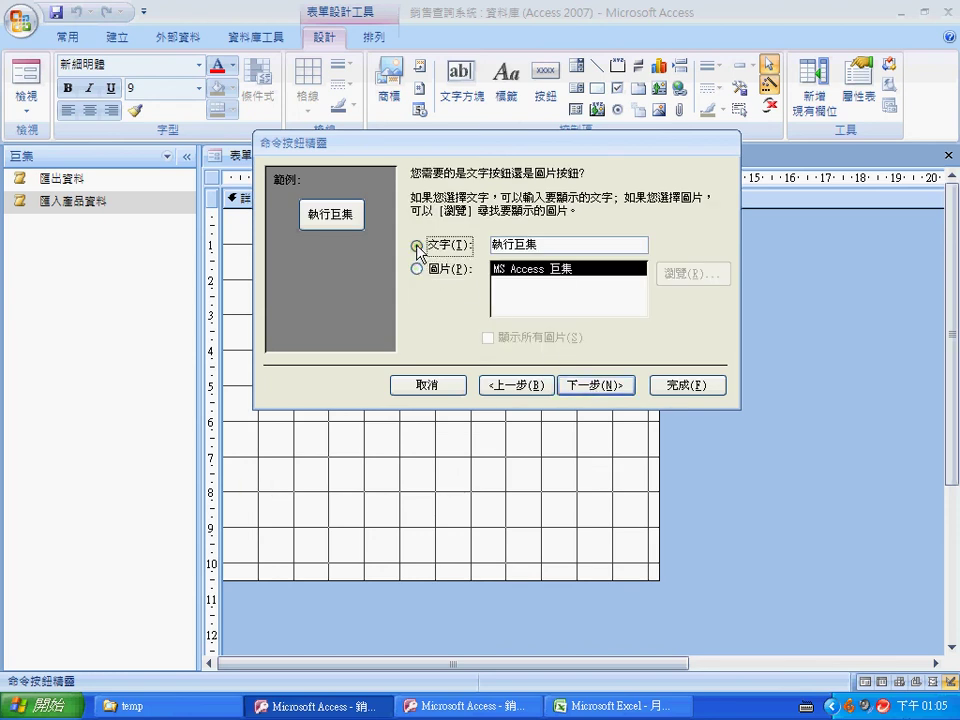
pyautogui.click(682, 390)
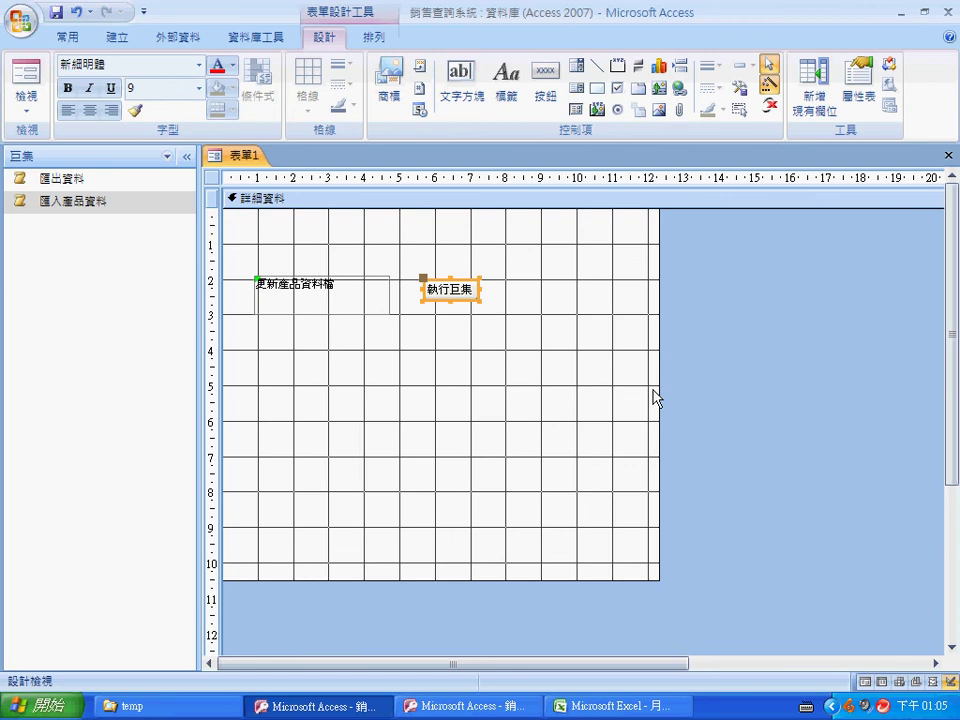
# Step: Show the new form in form view and run the import macro with its 執行巨集 button
pyautogui.click(24, 86)
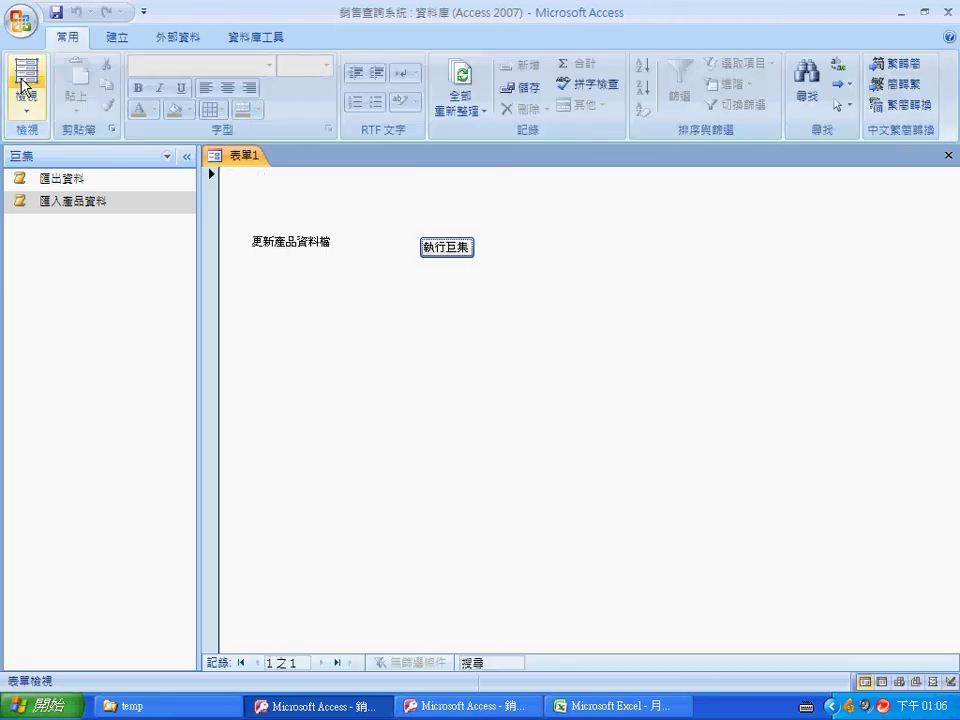
pyautogui.click(452, 254)
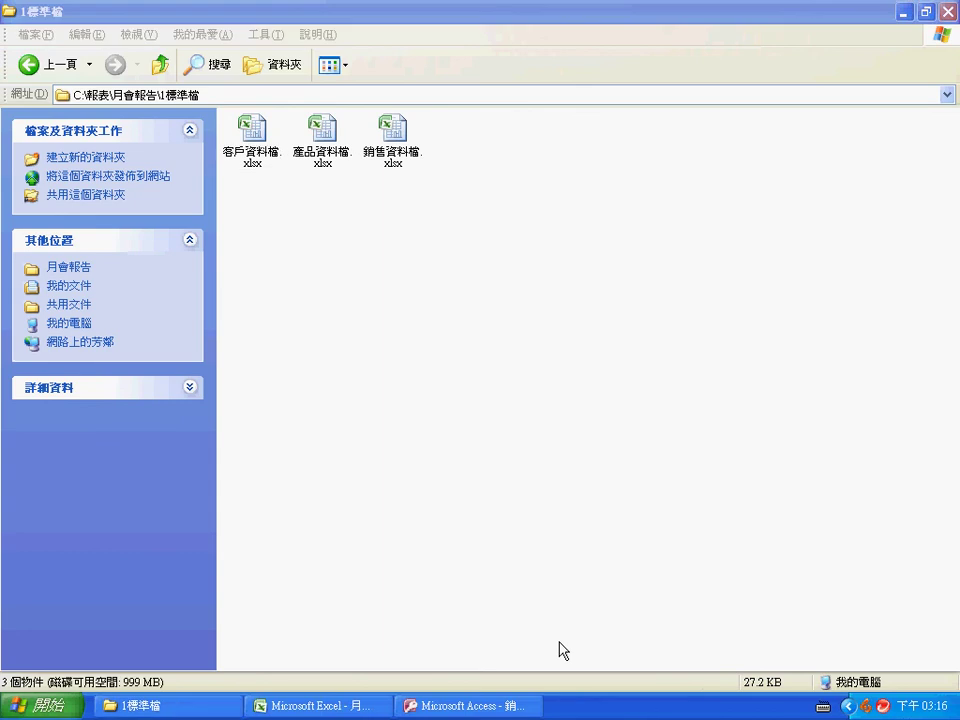
# Step: Switch to the Access console form 月會報告資料庫維護控制台 and run the sales, customer and product data upload macros, dismissing each message
pyautogui.hotkey('alt', 'Tab')
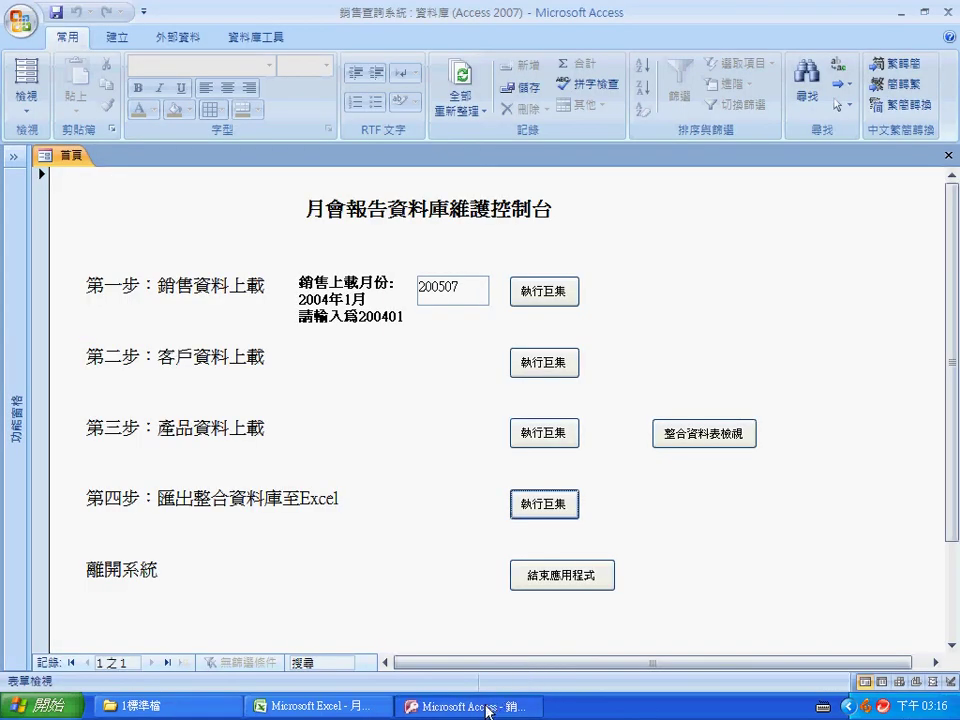
pyautogui.click(552, 299)
pyautogui.click(478, 283)
pyautogui.click(530, 356)
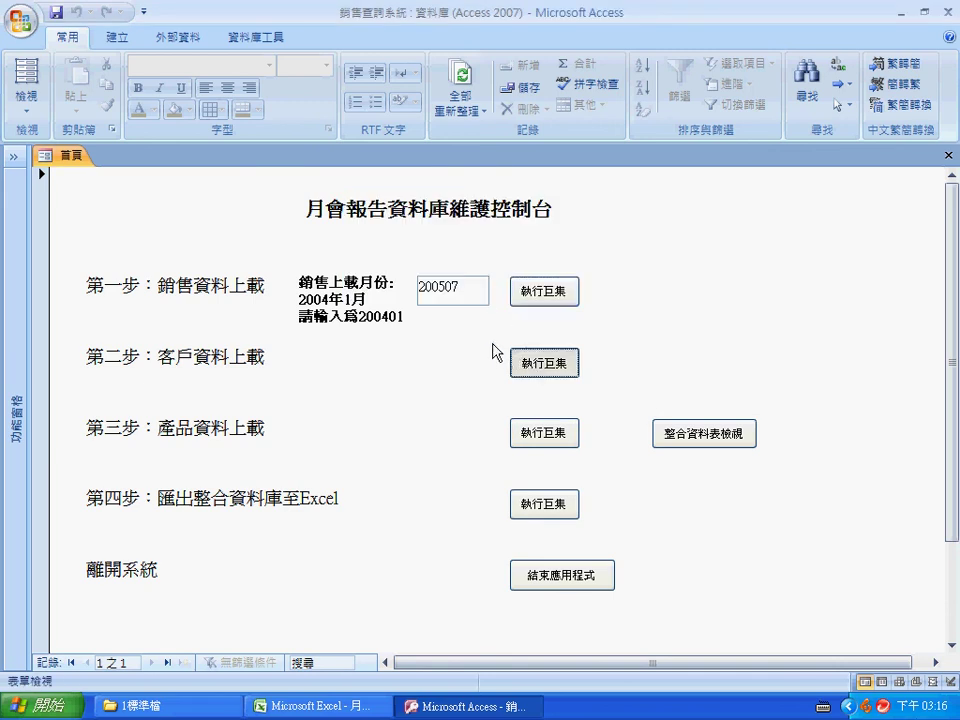
pyautogui.click(478, 283)
pyautogui.click(544, 436)
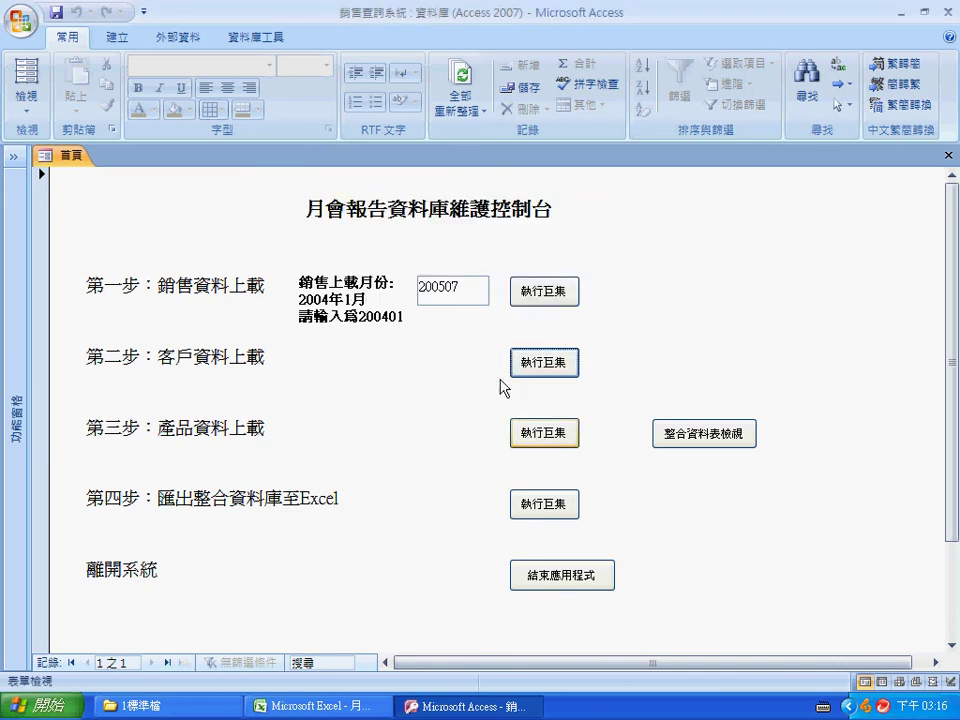
pyautogui.click(472, 286)
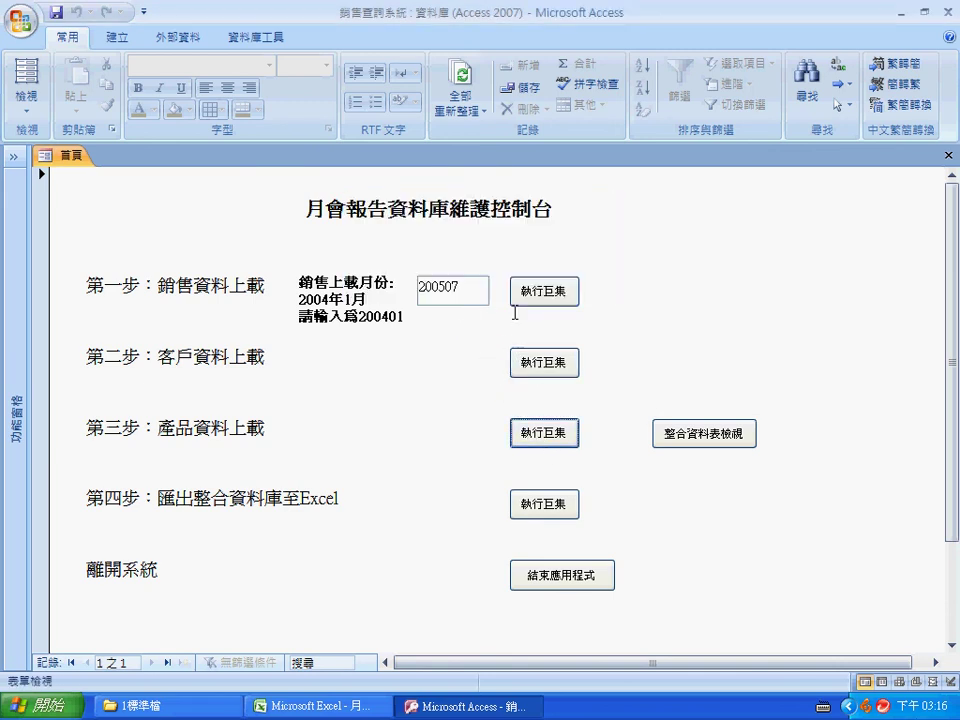
# Step: View the integrated data query and close it, and run the step-four macro that exports the integrated database to Excel, dismissing its message
pyautogui.click(692, 438)
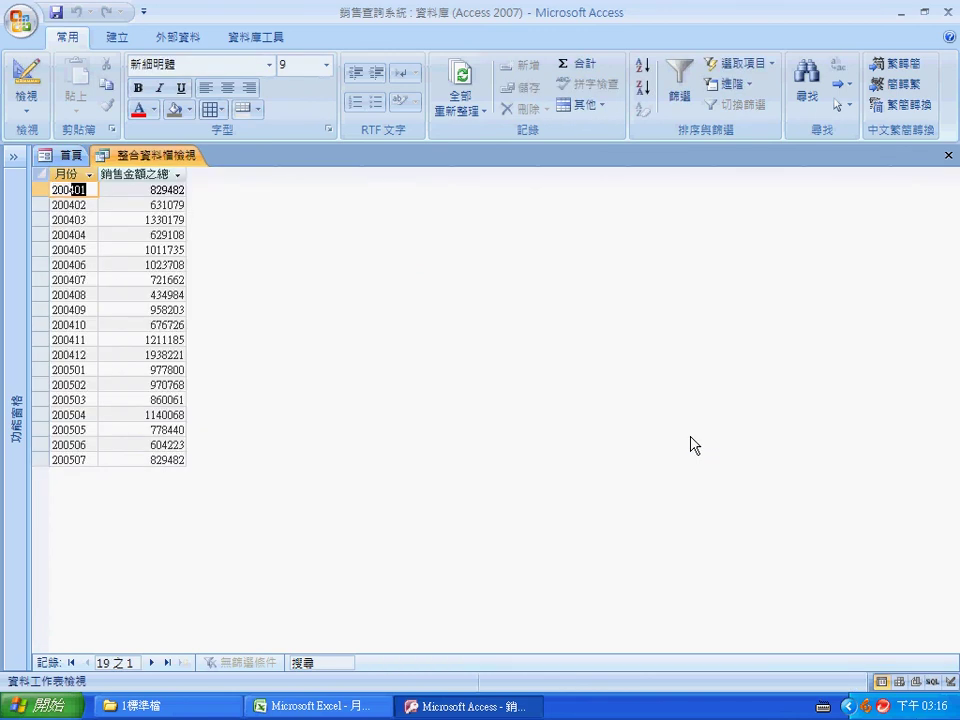
pyautogui.rightClick(153, 160)
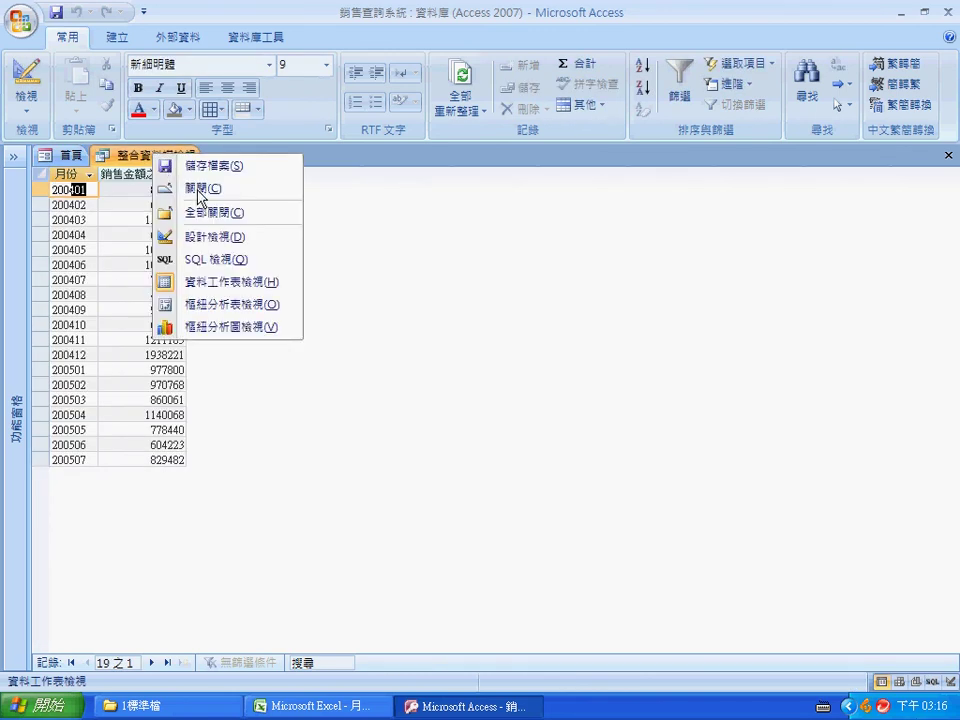
pyautogui.click(182, 184)
pyautogui.click(541, 514)
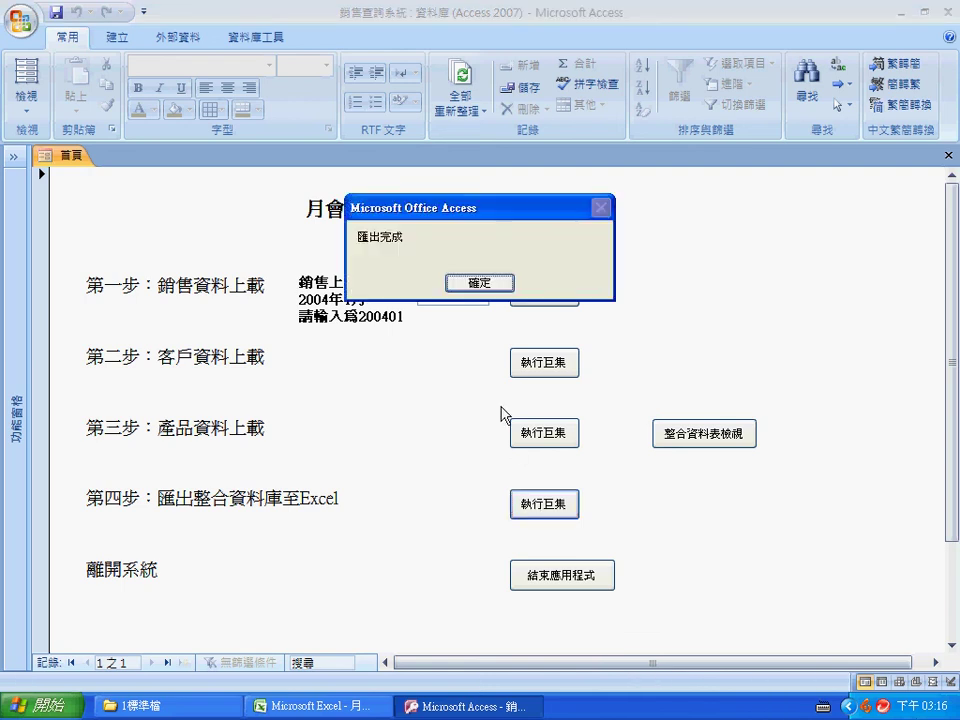
pyautogui.click(480, 284)
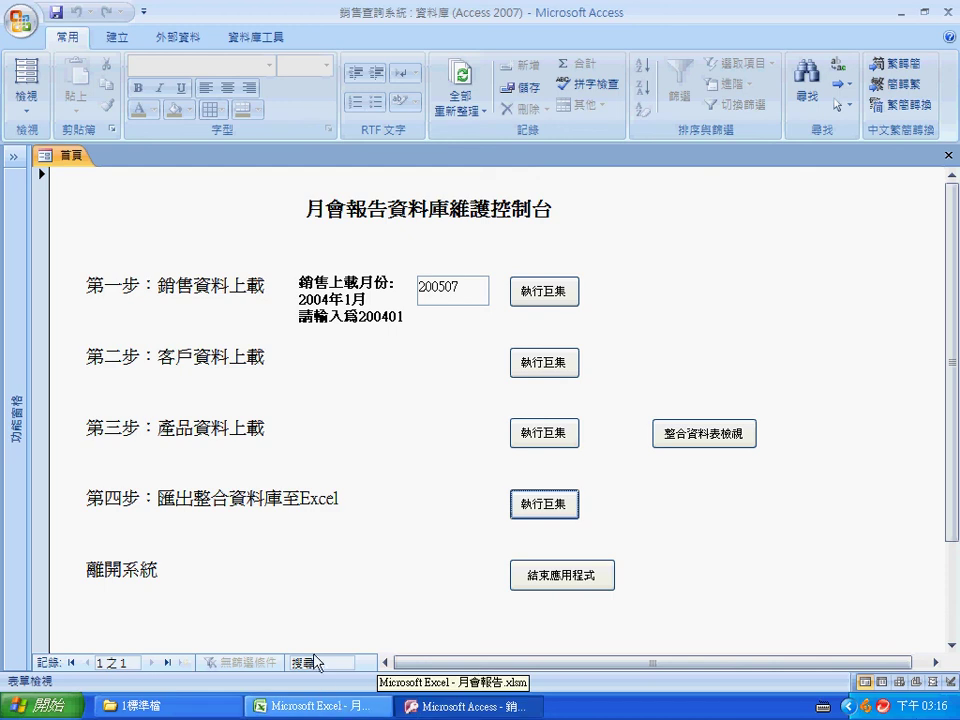
# Step: Switch to the Excel workbook 月會報告.xlsm, open the 客戶銷售分析 report and check its pivot table's data option 檔案開啟時自動更新
pyautogui.click(340, 705)
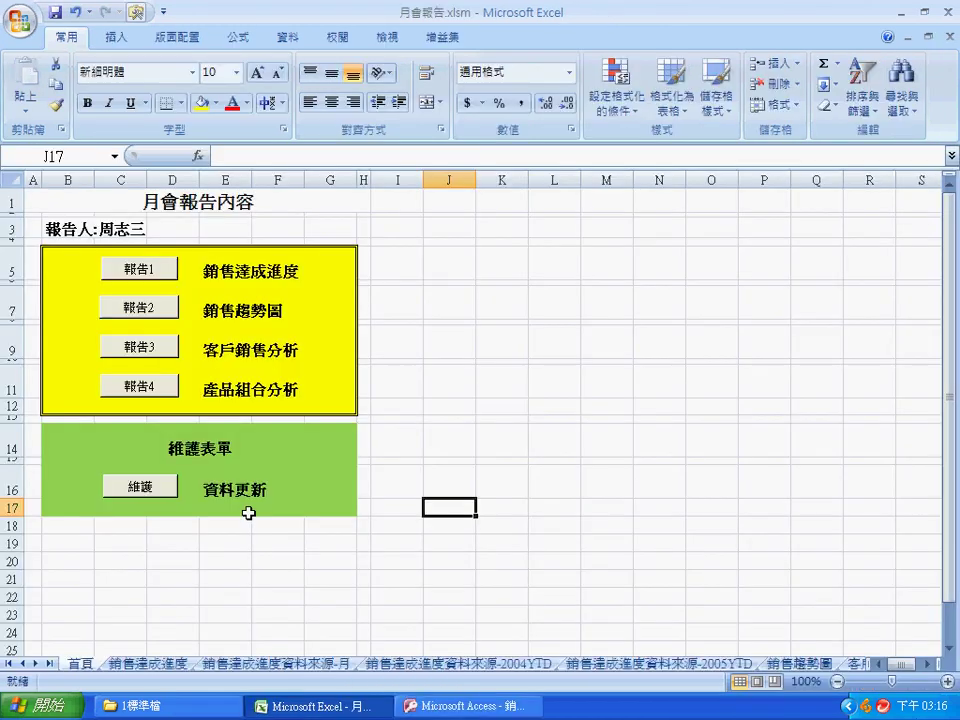
pyautogui.click(165, 350)
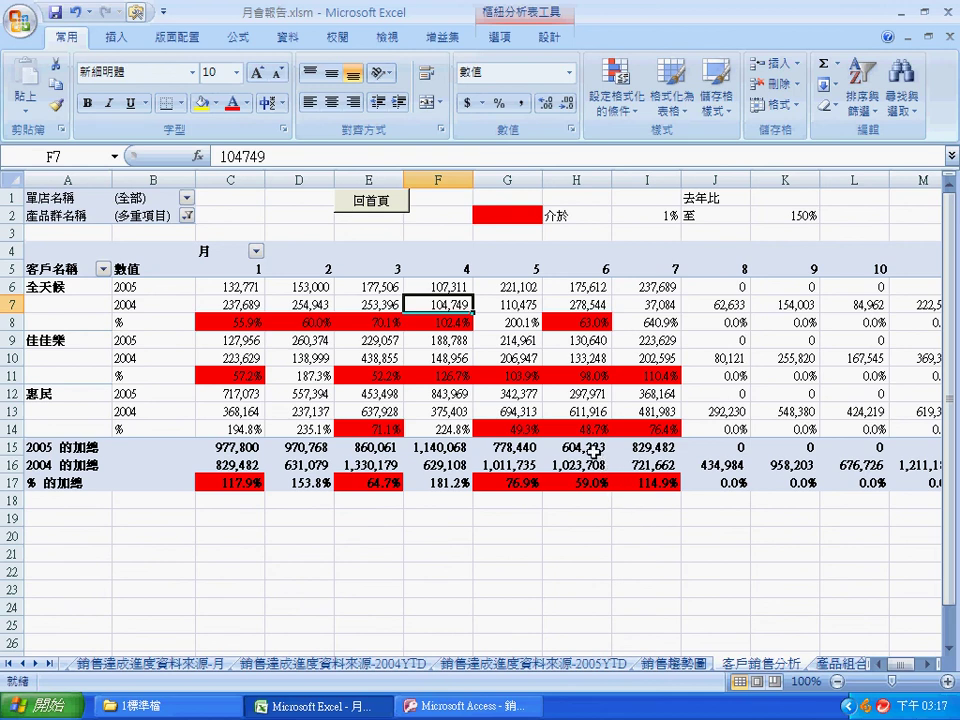
pyautogui.click(491, 322)
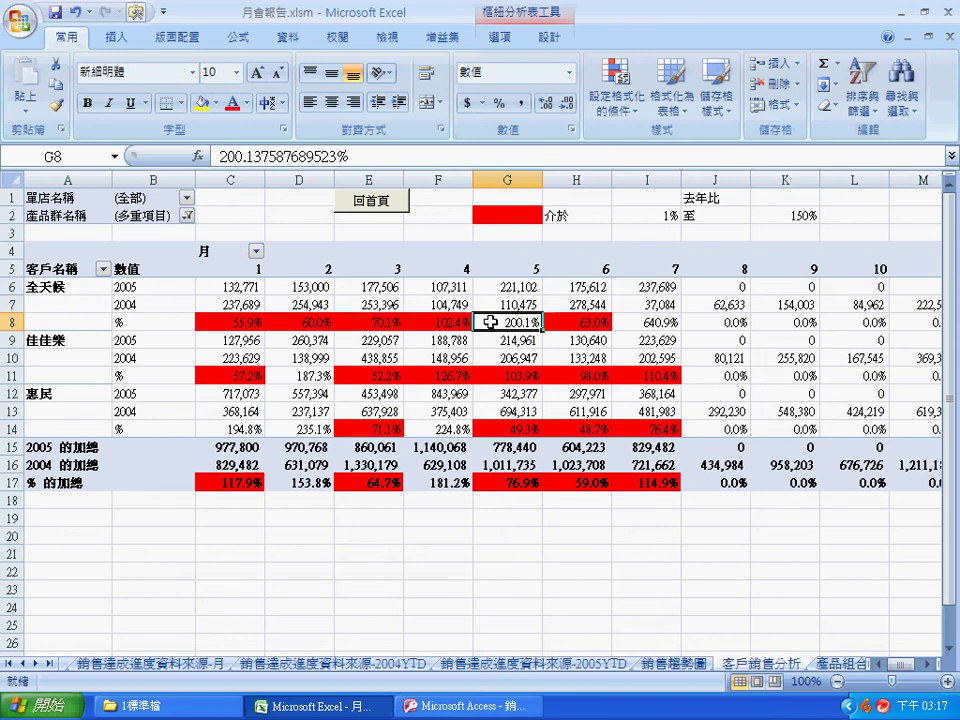
pyautogui.rightClick(491, 322)
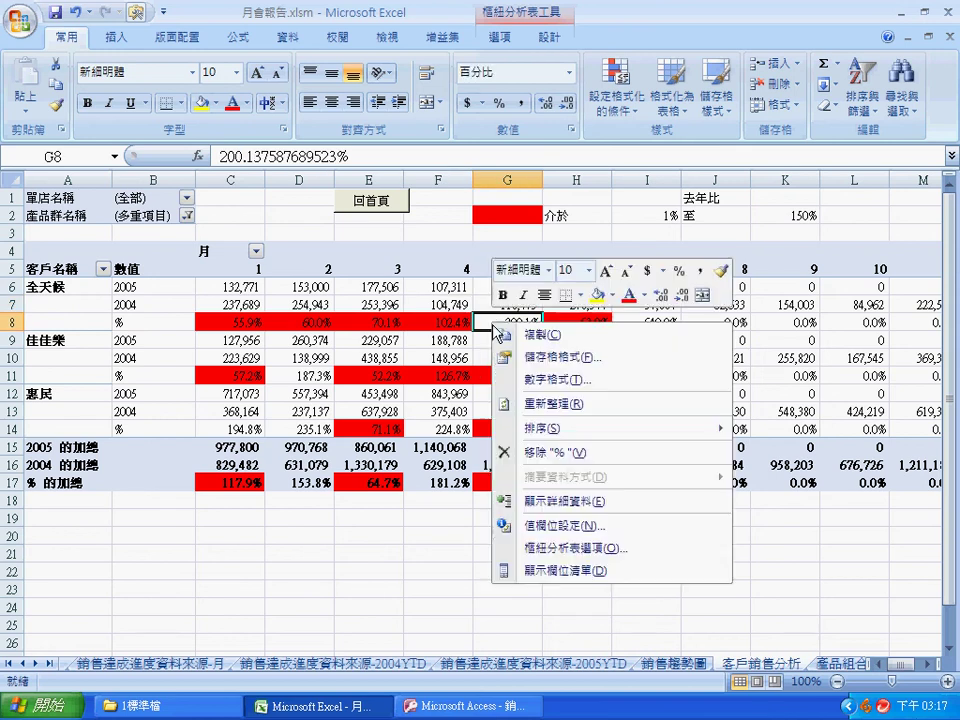
pyautogui.click(568, 547)
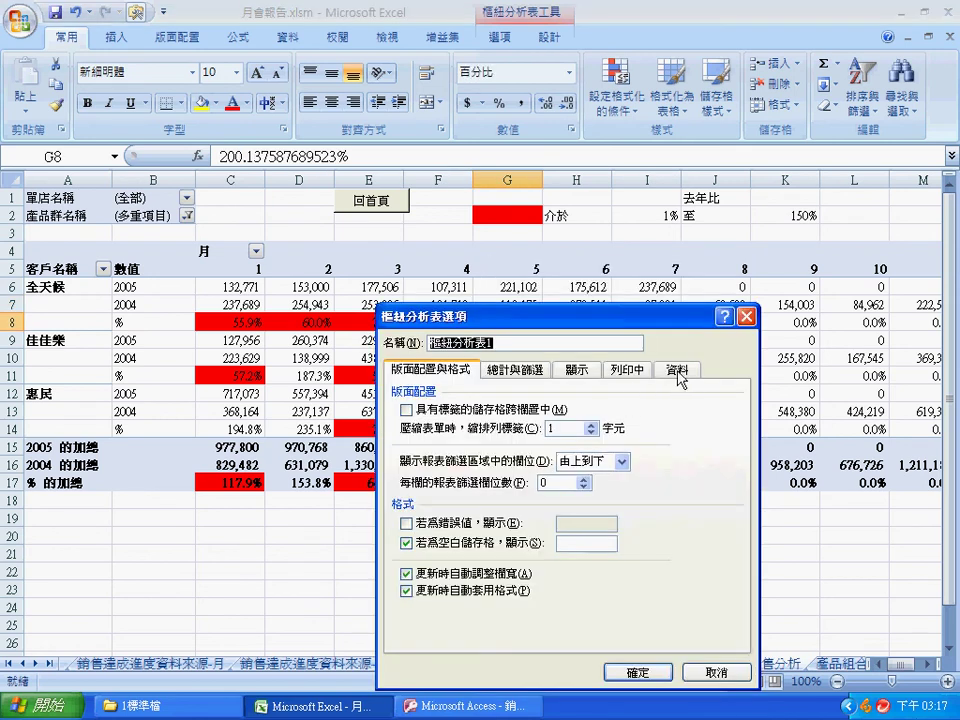
pyautogui.click(678, 369)
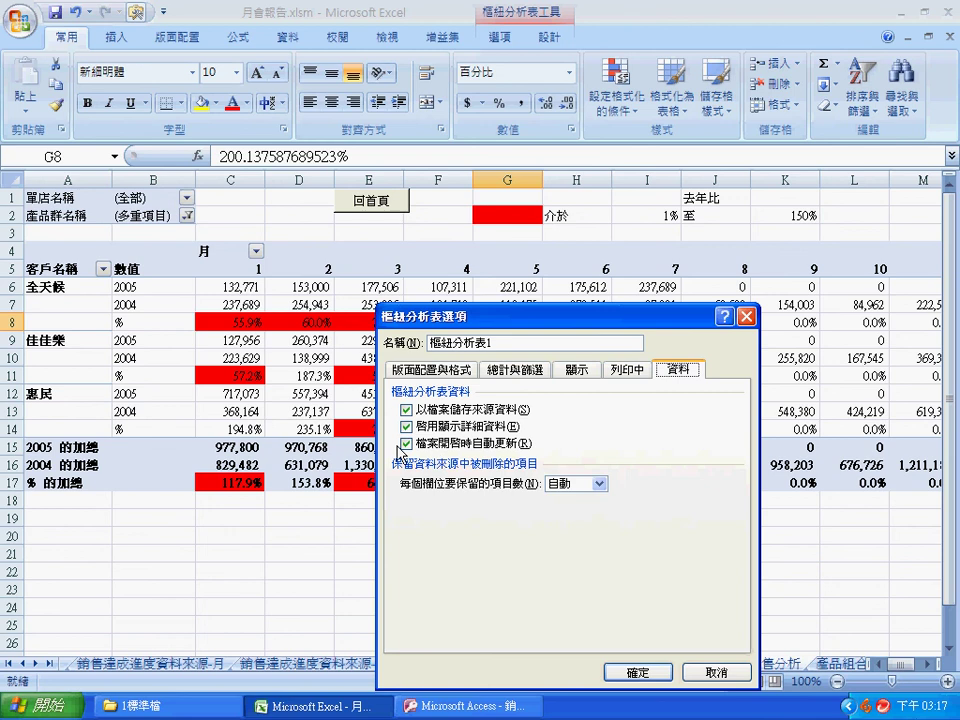
pyautogui.click(636, 672)
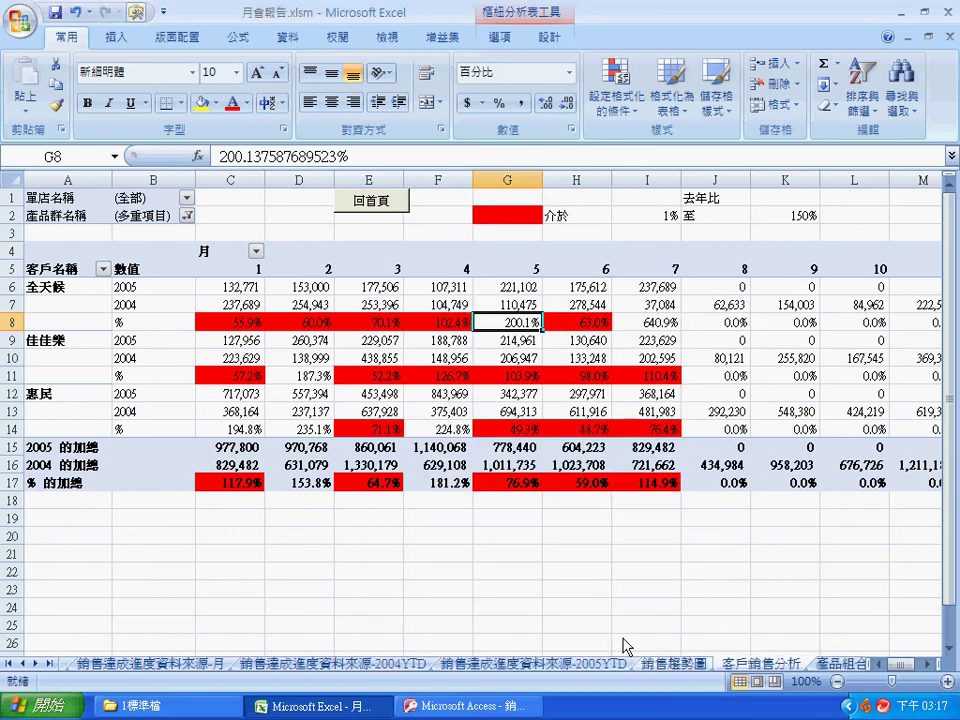